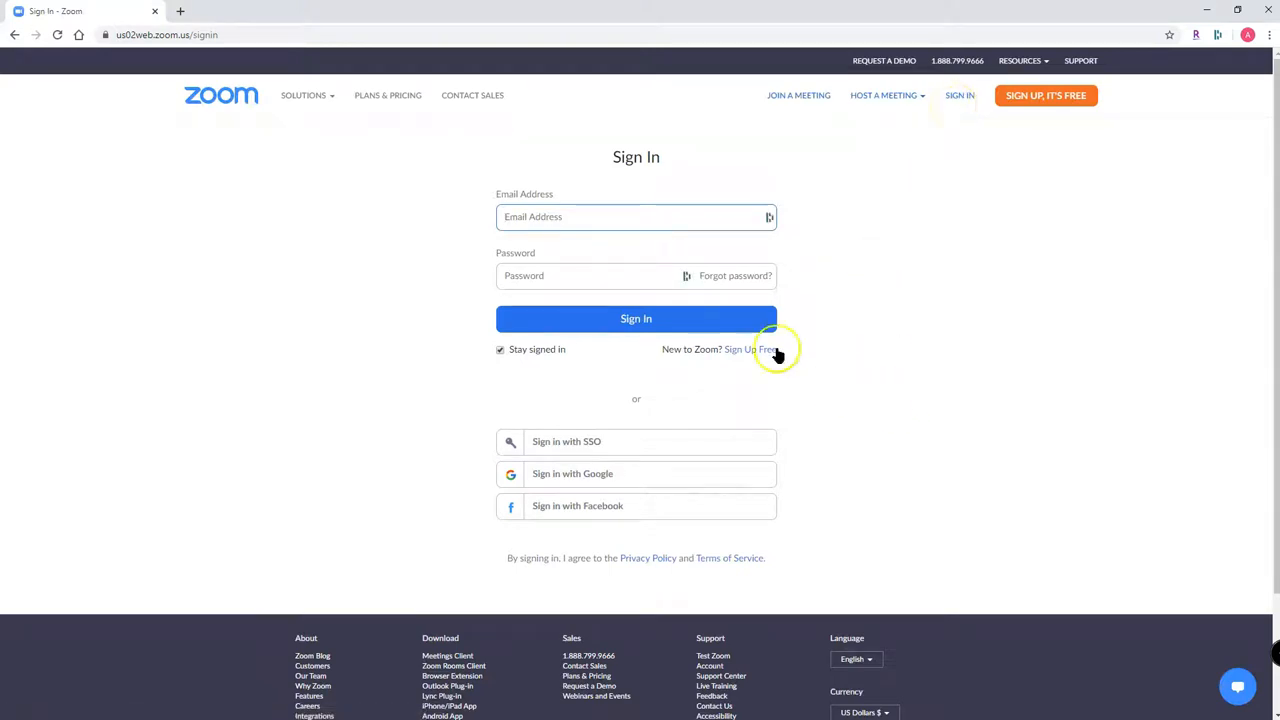
Step: Sign in to the account with its e-mail address and password, and start scheduling a new meeting
click(706, 212)
click(689, 300)
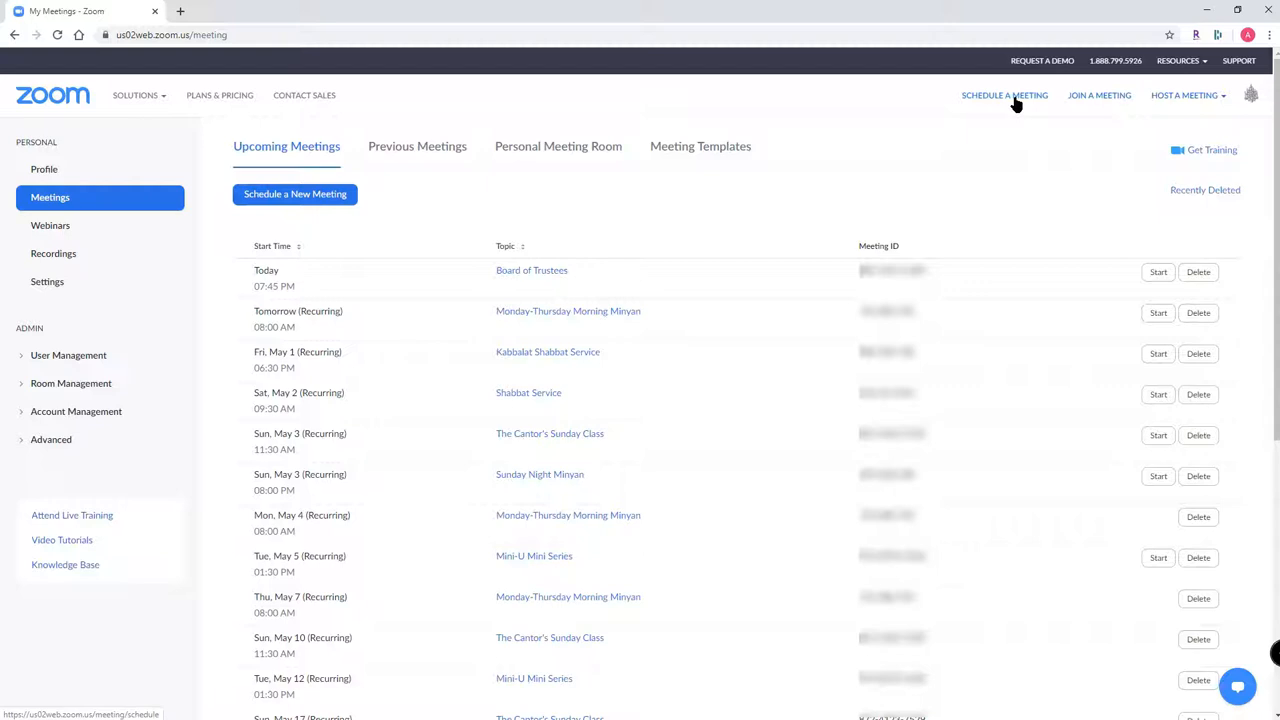
click(310, 197)
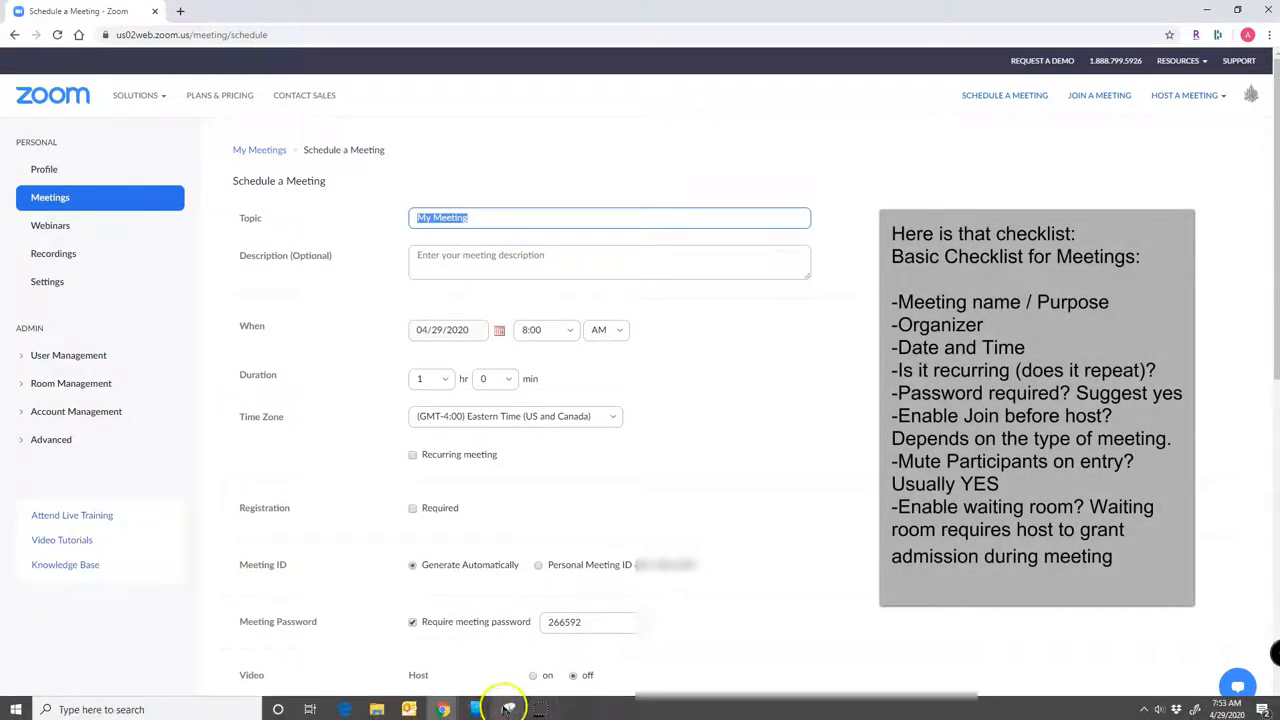
Step: Set the meeting topic to "Ritual Meeting" and enter the organizers' names as the description
click(34, 696)
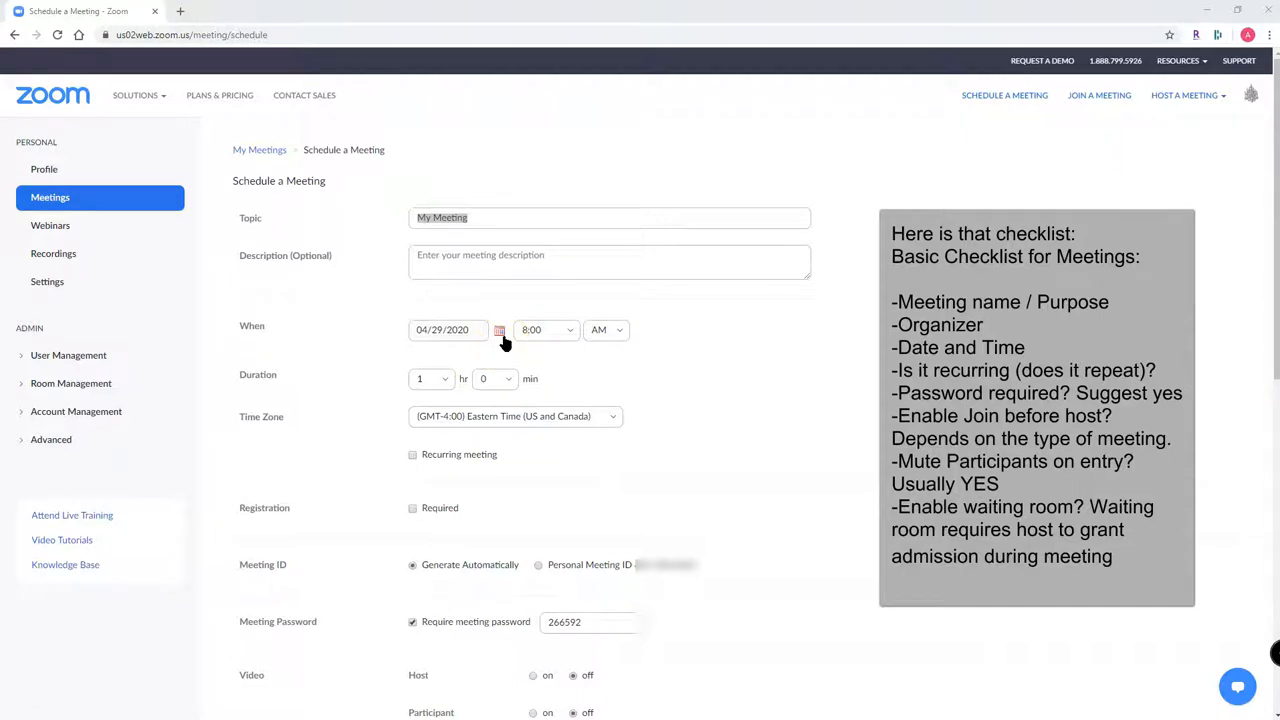
click(505, 218)
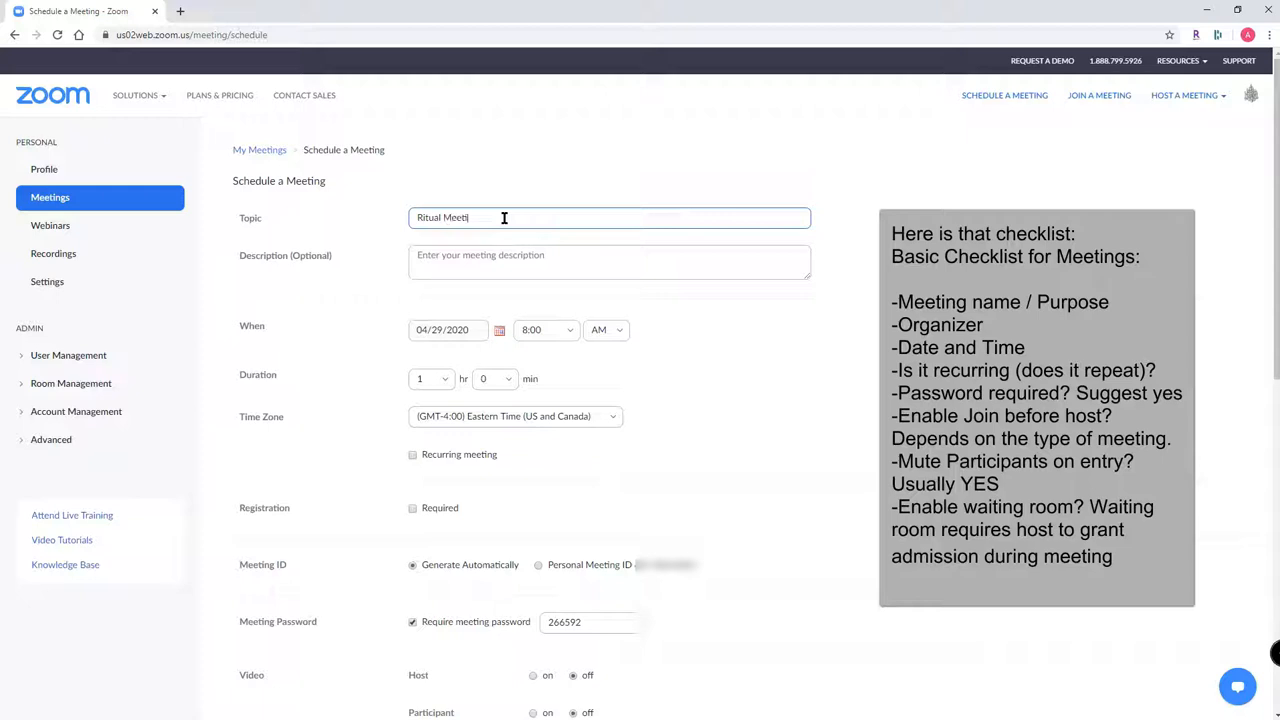
click(507, 266)
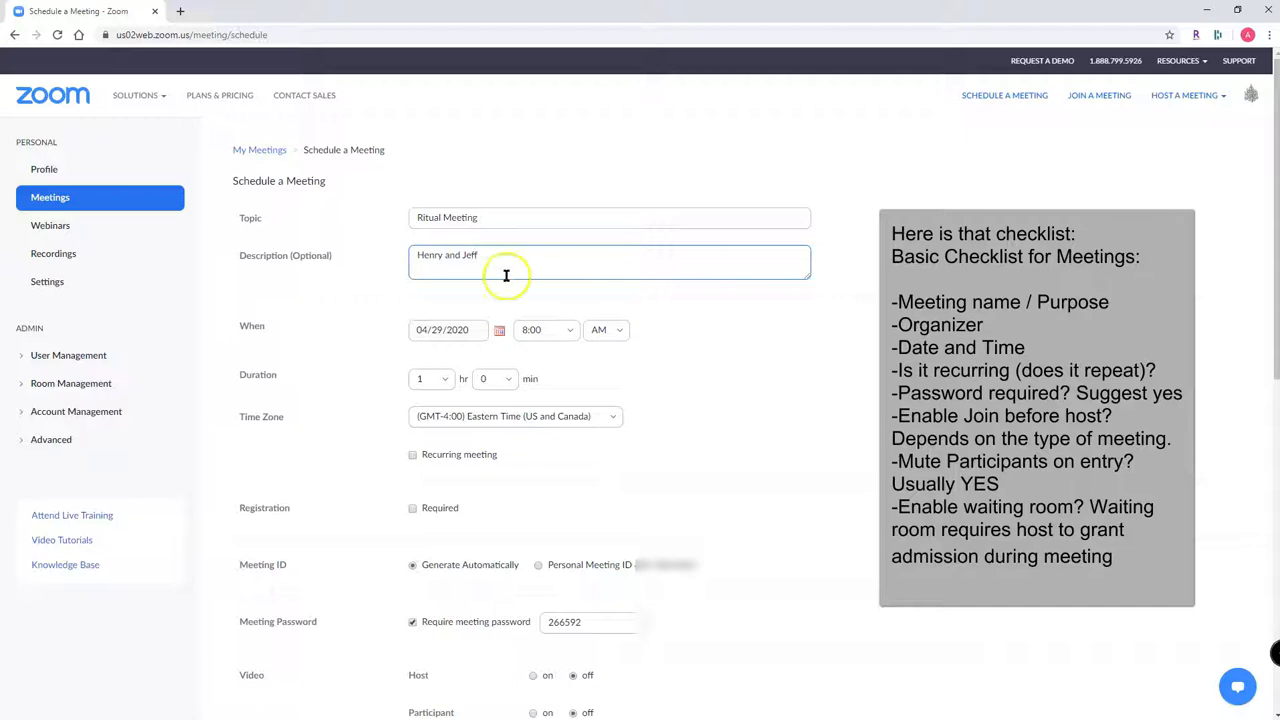
Step: Set the meeting date to 05/07/2020
click(499, 332)
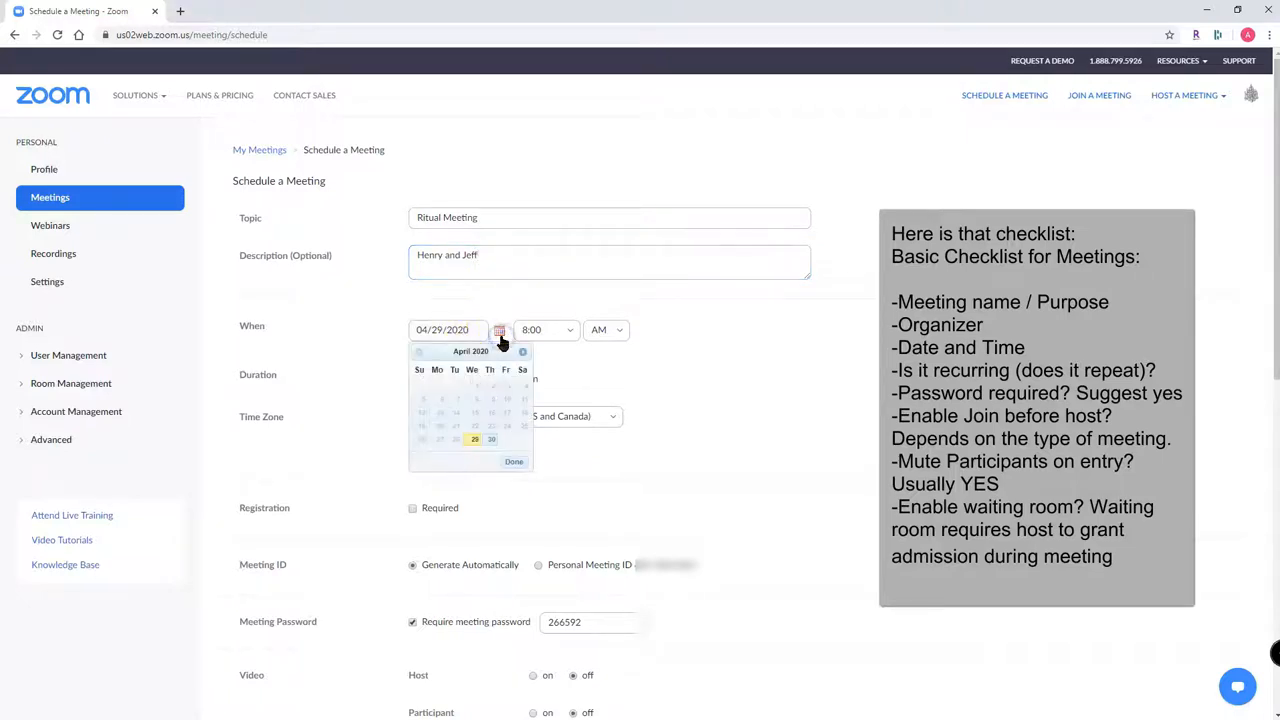
click(522, 353)
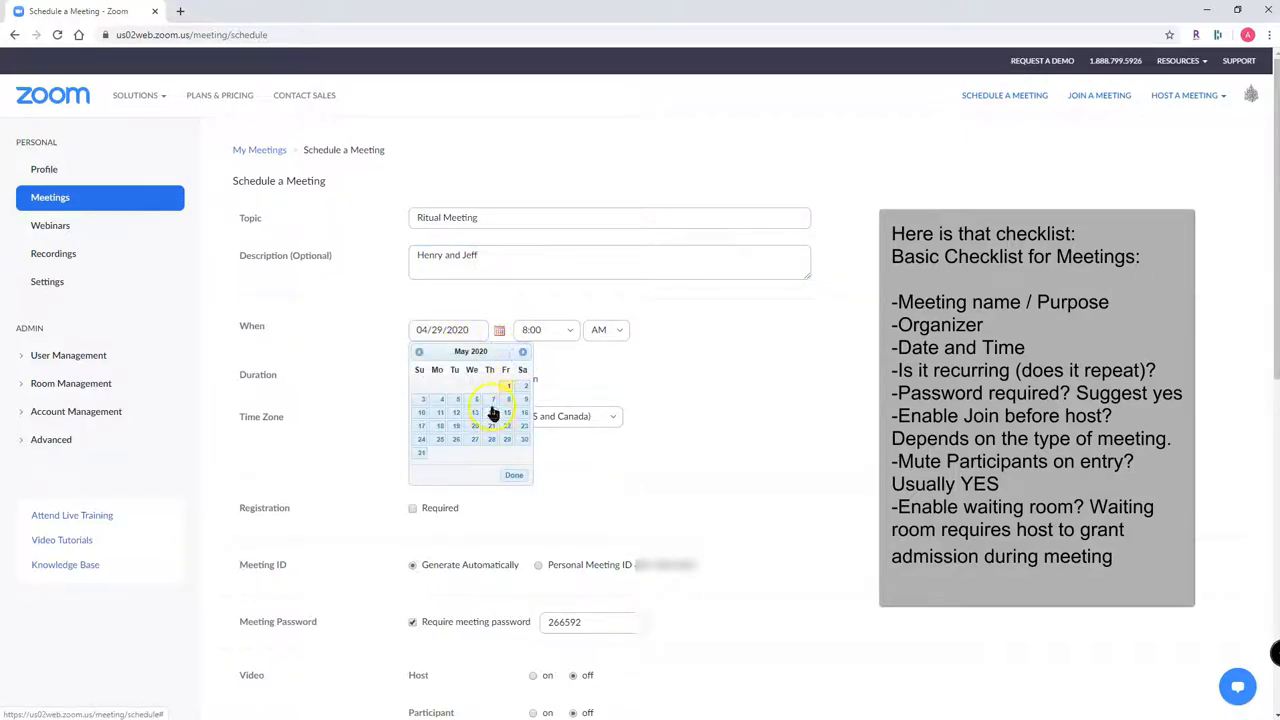
click(492, 399)
Step: Try to set the meeting's start time to 7:45, starting from the 7:30 preset
click(563, 330)
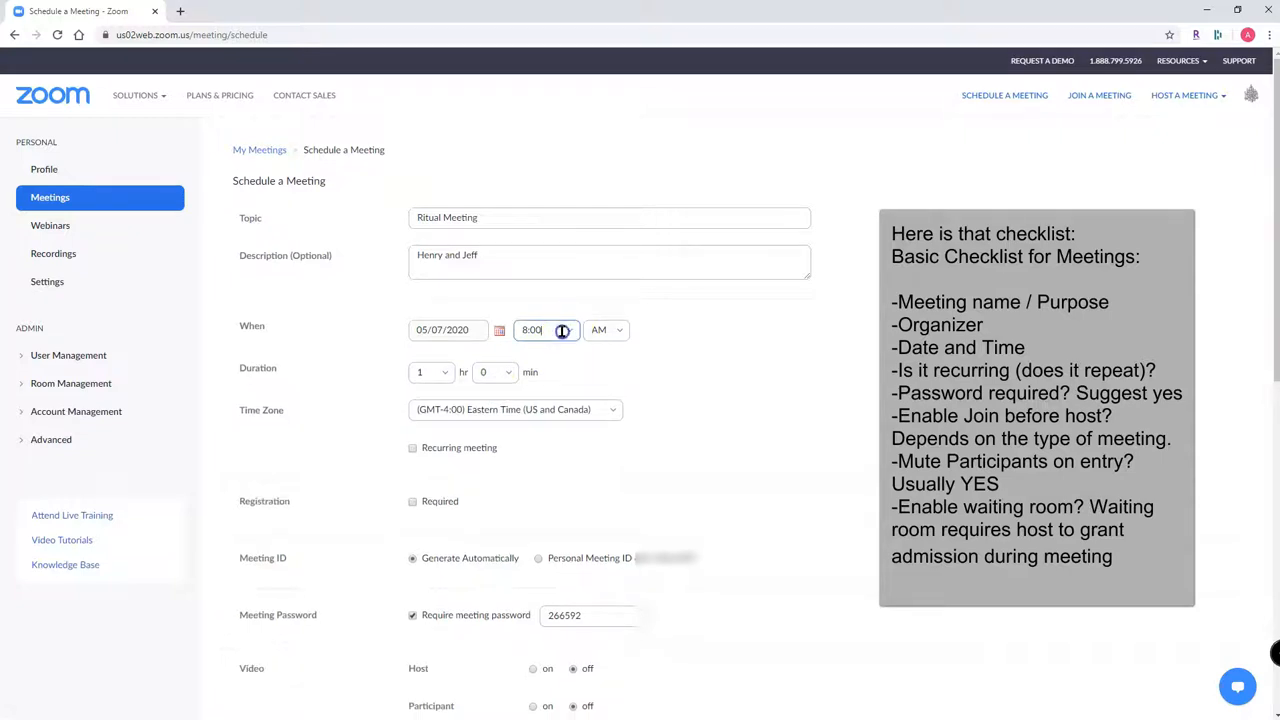
drag(577, 384, 571, 452)
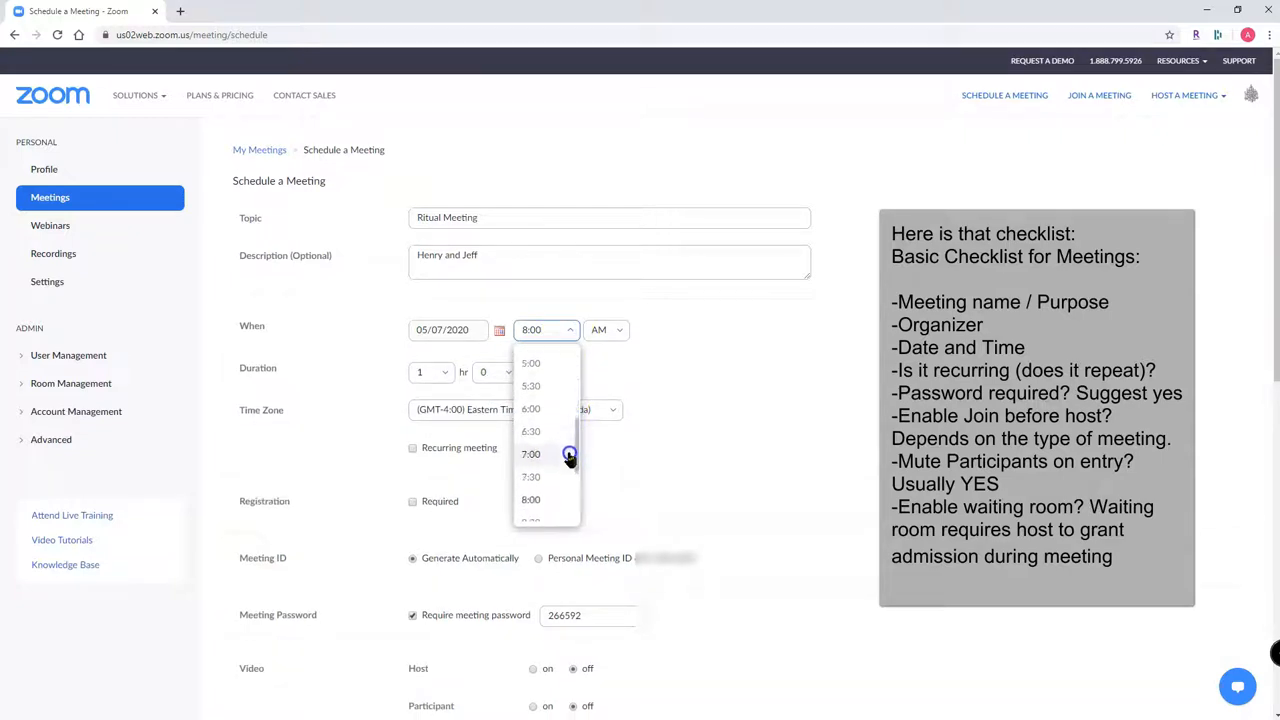
click(540, 480)
click(540, 329)
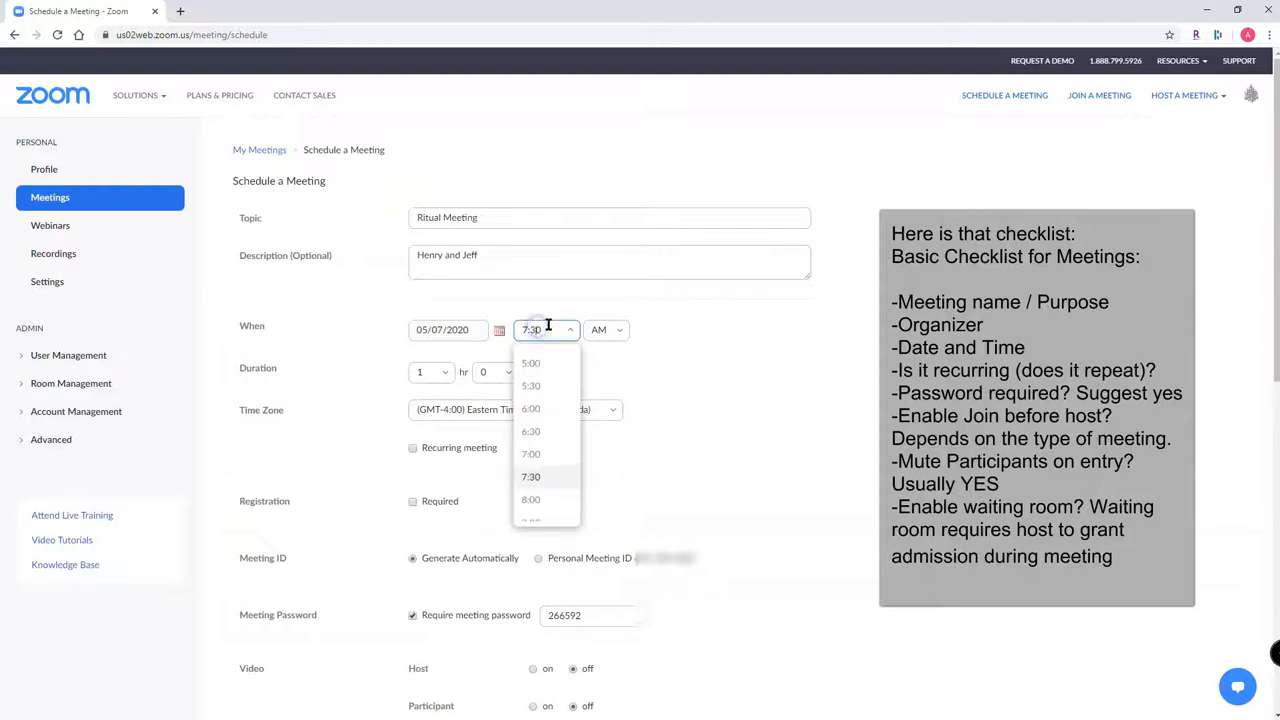
key(BackSpace)
key(BackSpace)
text(45)
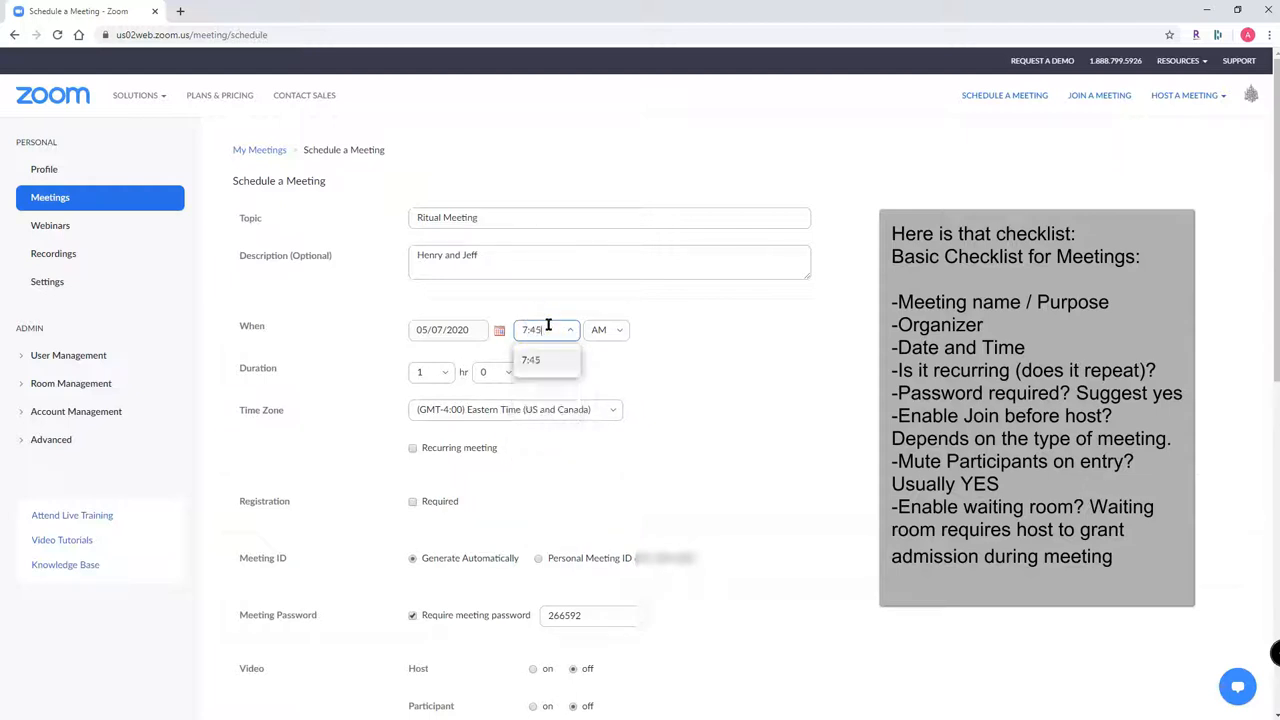
Step: Change the meeting's start time to PM
click(618, 330)
click(620, 334)
click(612, 333)
click(600, 372)
Step: Try again to enter 7:45 as the start time, and look through the preset times
click(540, 330)
key(BackSpace)
key(BackSpace)
text(45)
click(668, 356)
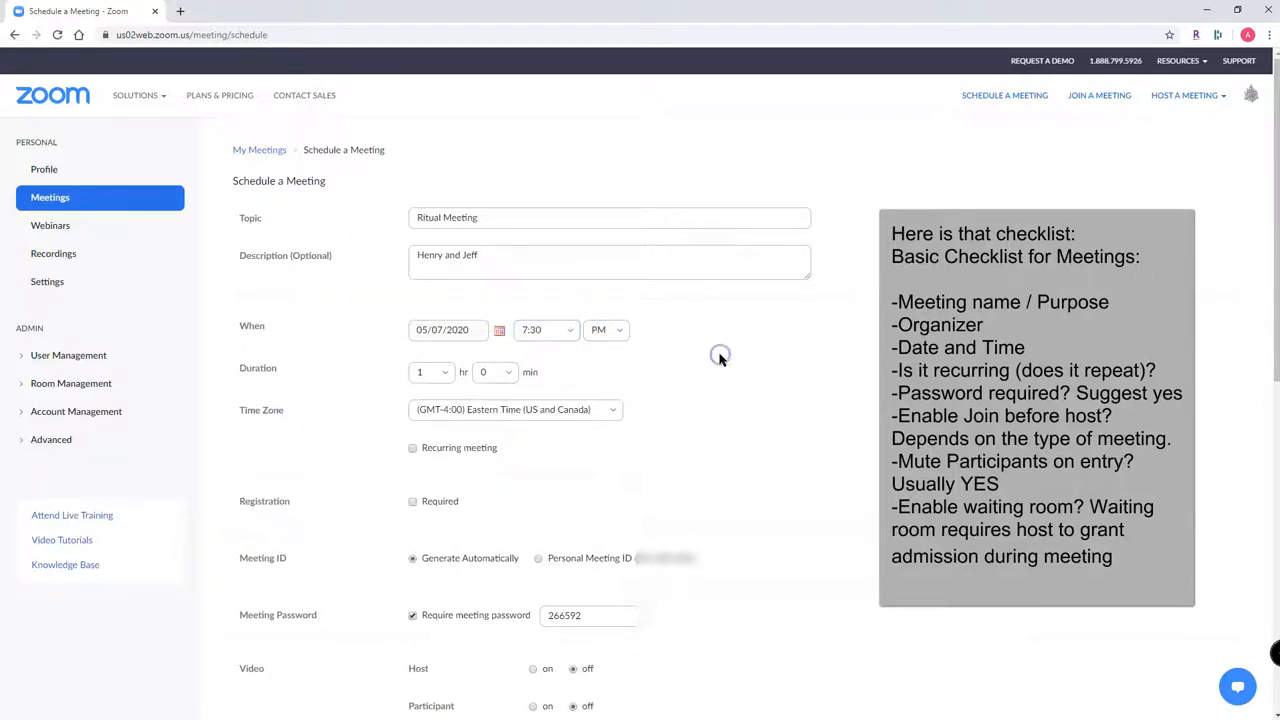
click(571, 331)
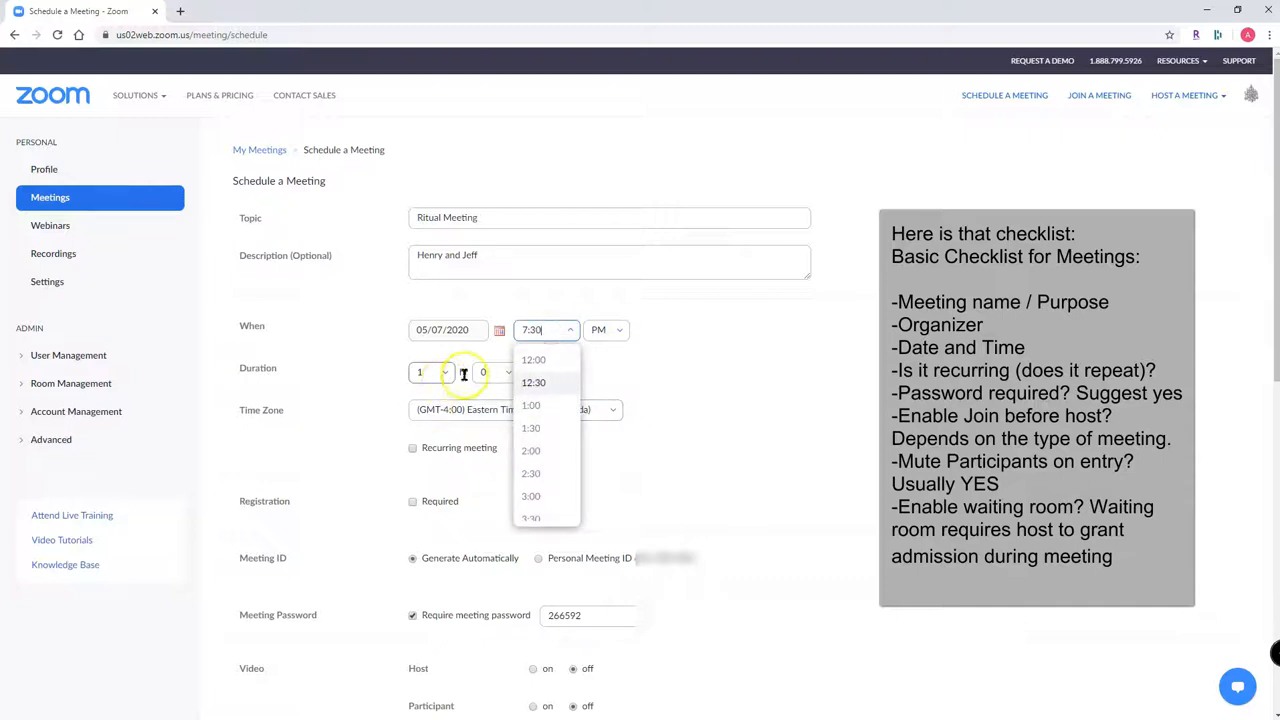
click(720, 333)
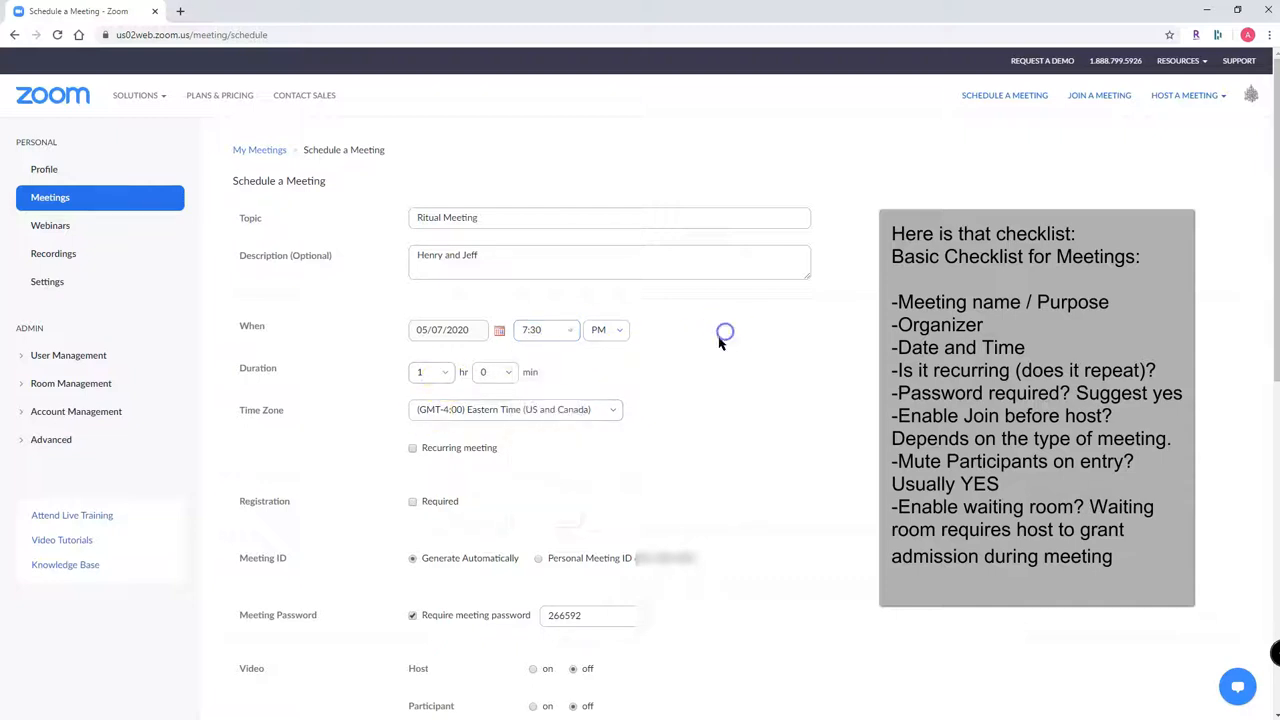
Step: Set the meeting duration to 1 hour 30 minutes and the start time to 7:45
click(512, 370)
click(503, 445)
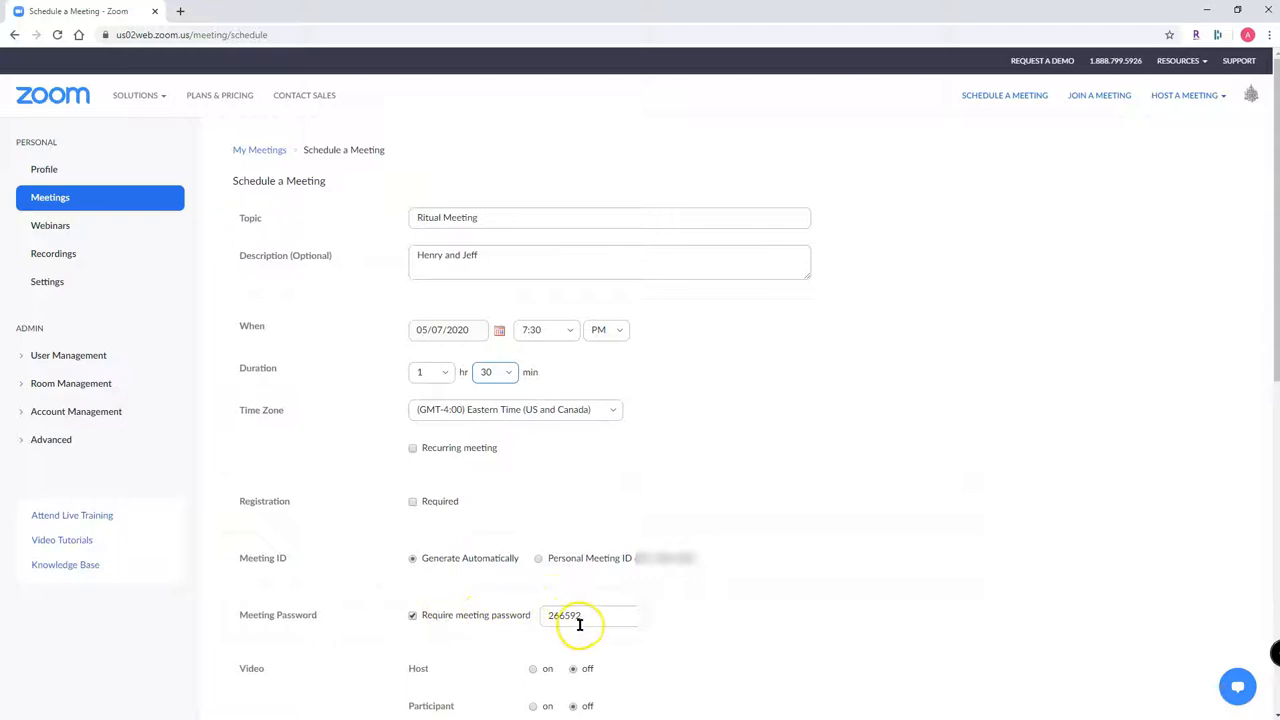
click(543, 330)
text(7:45)
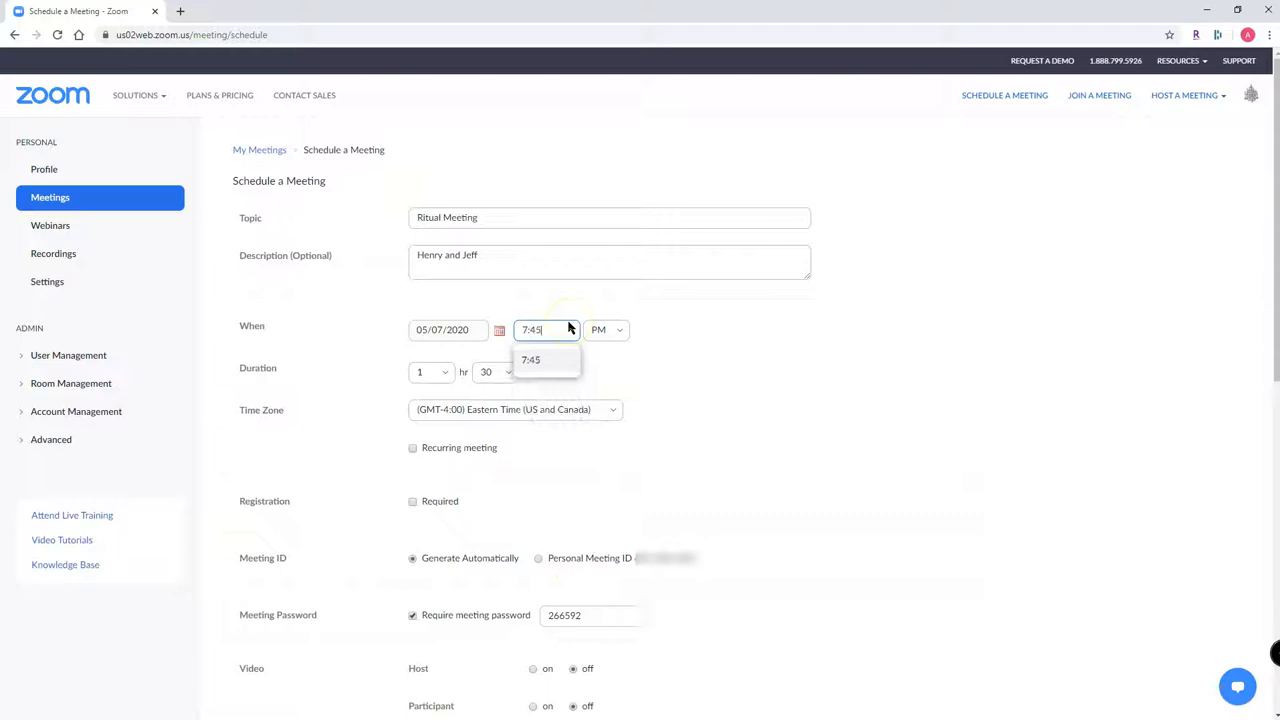
click(530, 364)
Step: Turn on video for both the host and the participants
scroll(831, 323, down, 3)
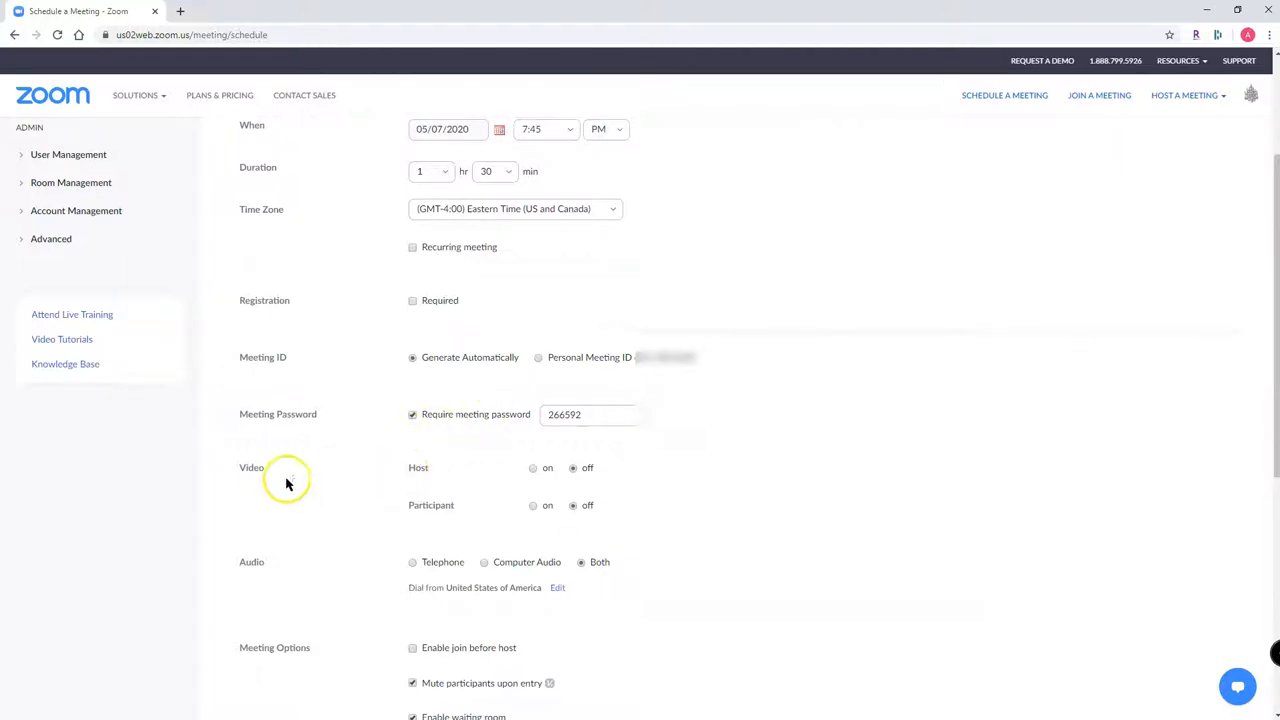
click(533, 469)
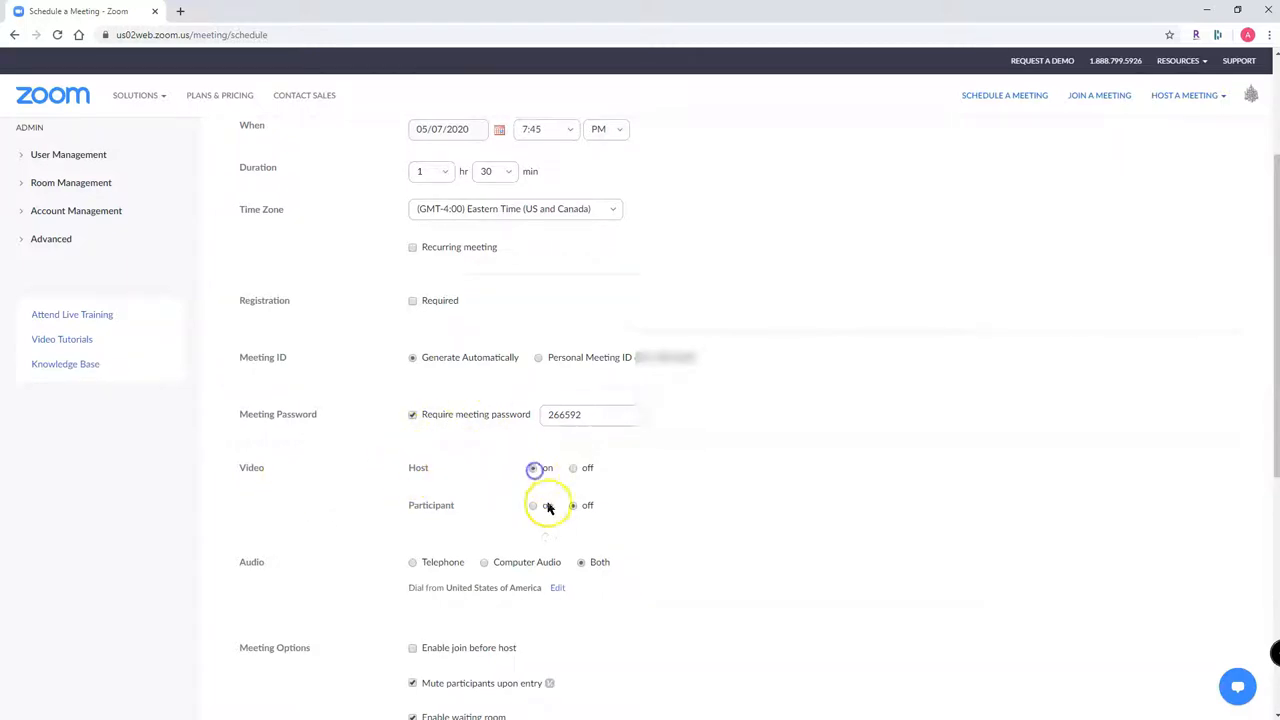
click(533, 508)
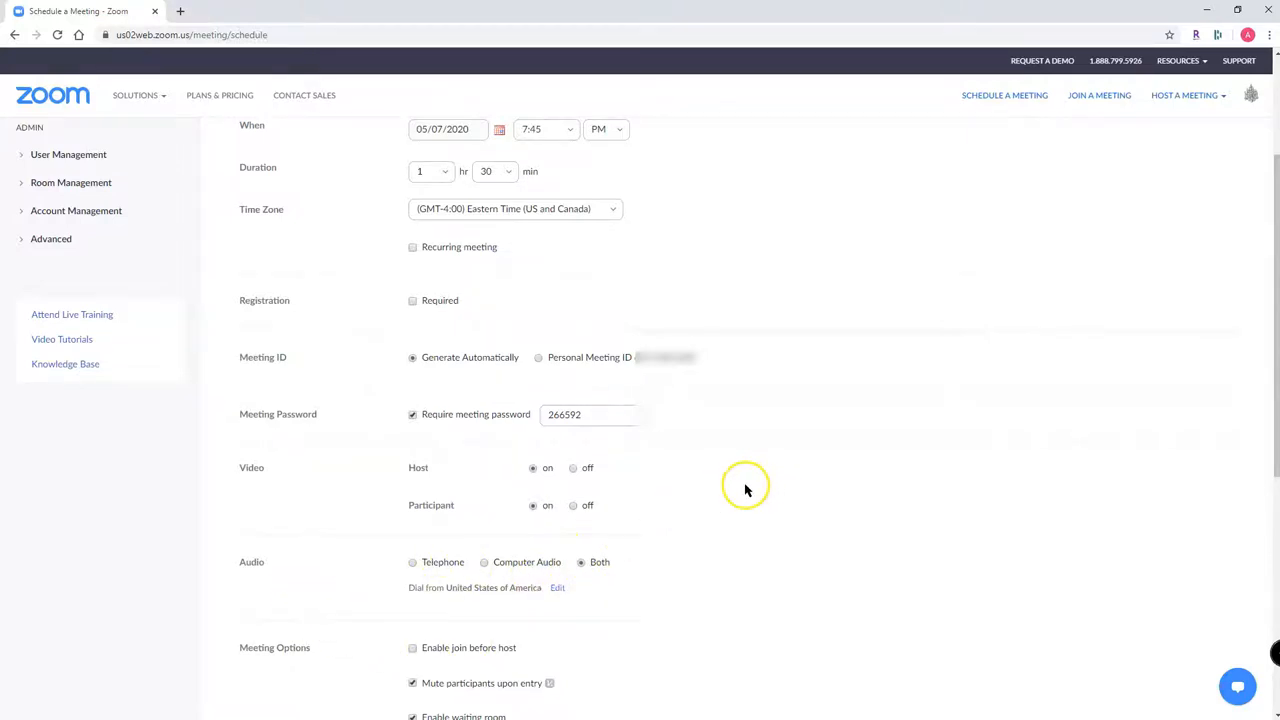
Step: Enable joining before the host and disable the waiting room in the meeting options
scroll(740, 487, down, 2)
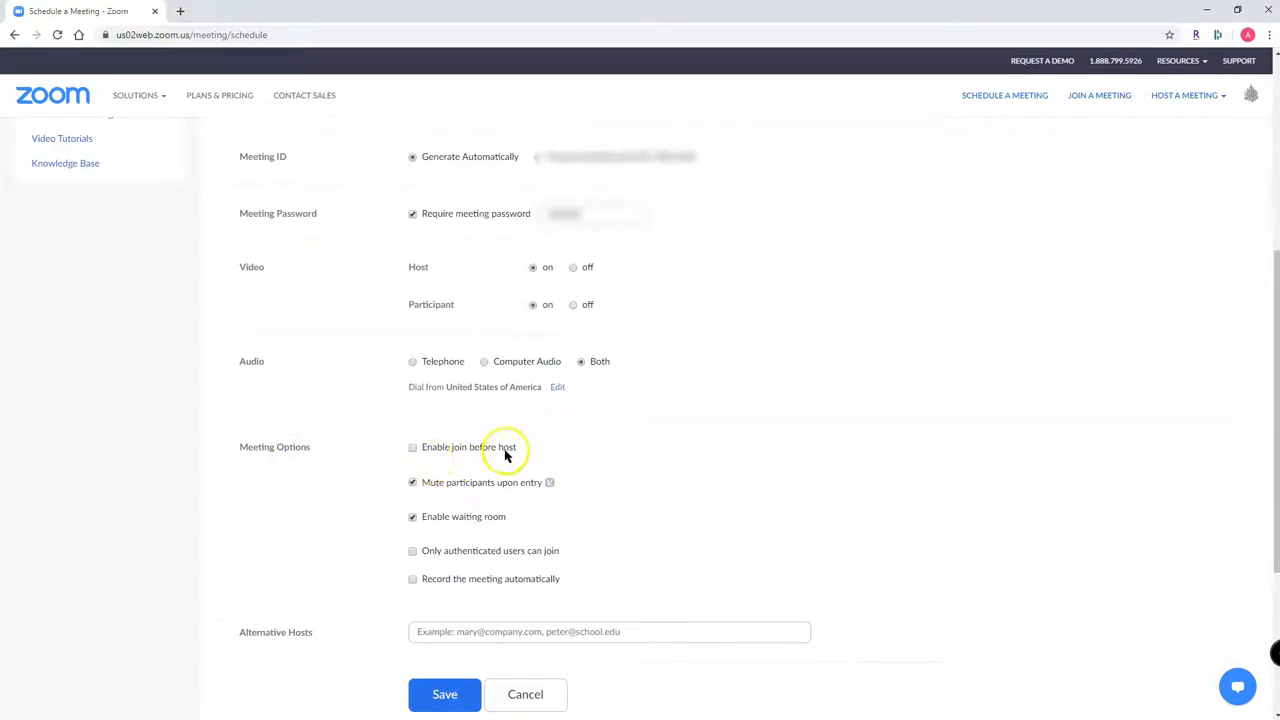
click(411, 450)
click(412, 518)
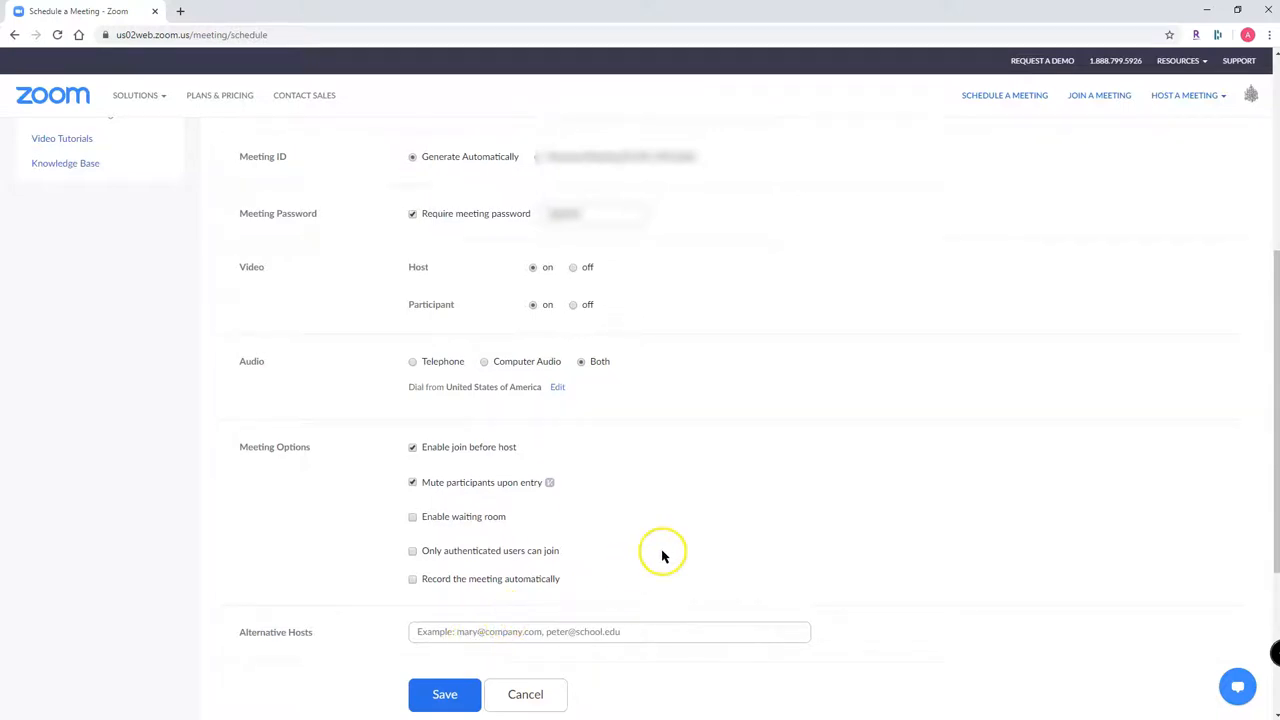
Step: Save the scheduled meeting
scroll(660, 550, down, 2)
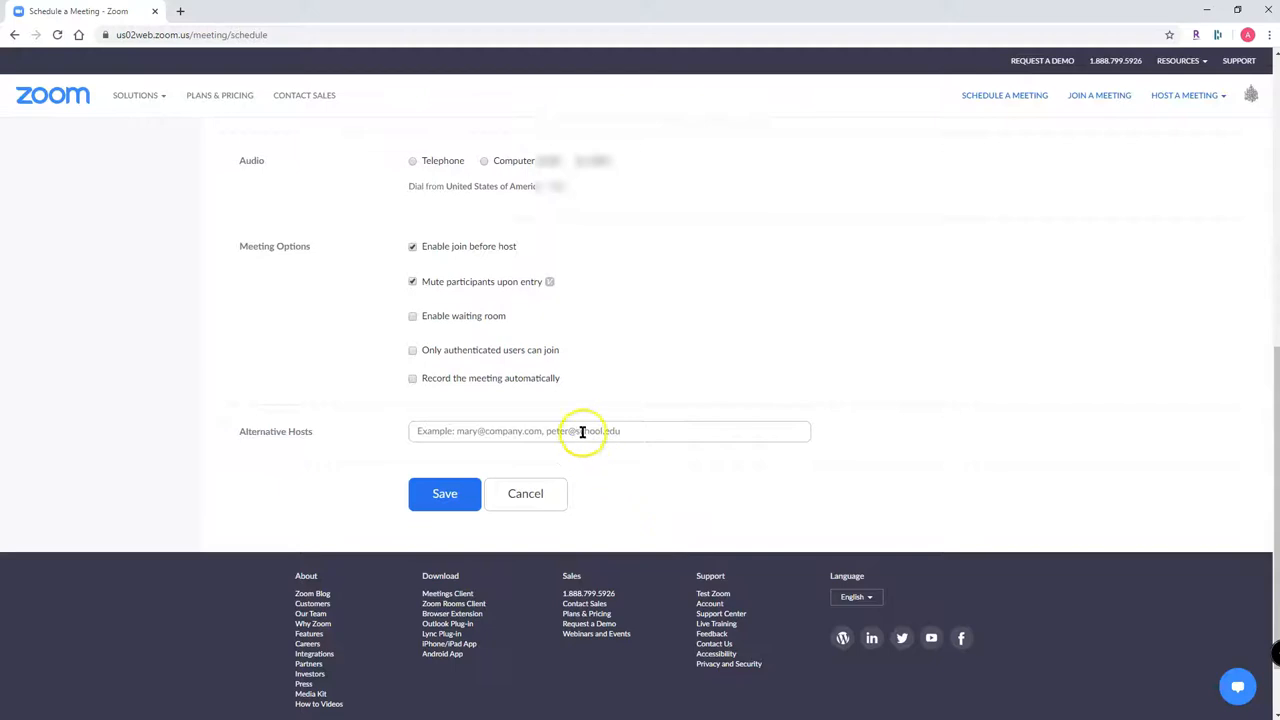
drag(1271, 344, 1240, 371)
click(444, 464)
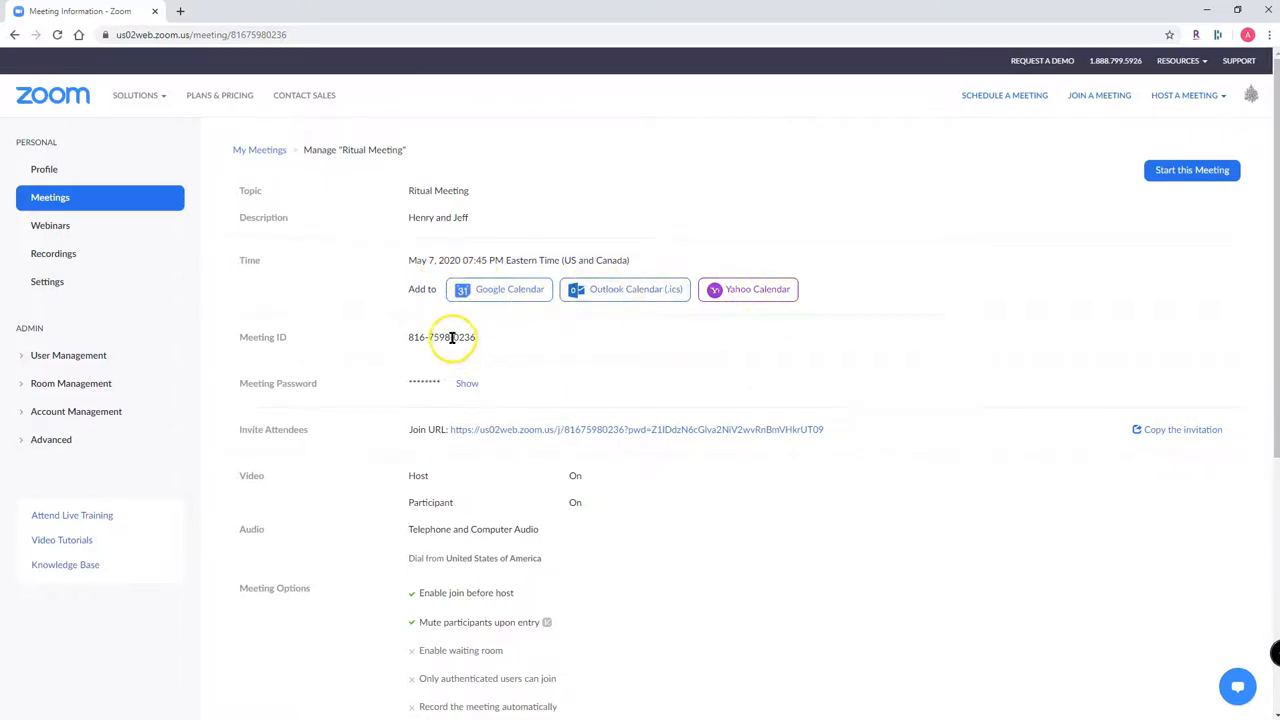
Step: Reveal the meeting password and copy the full meeting invitation to the clipboard
click(470, 390)
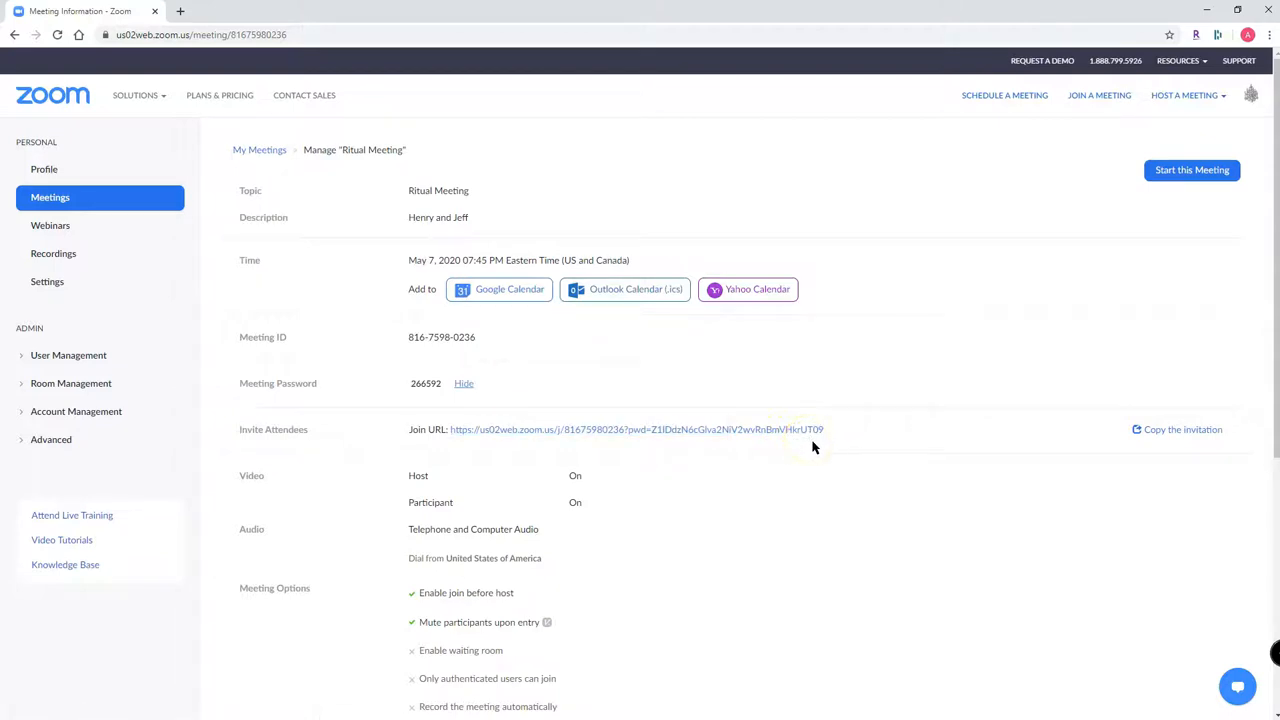
click(1198, 431)
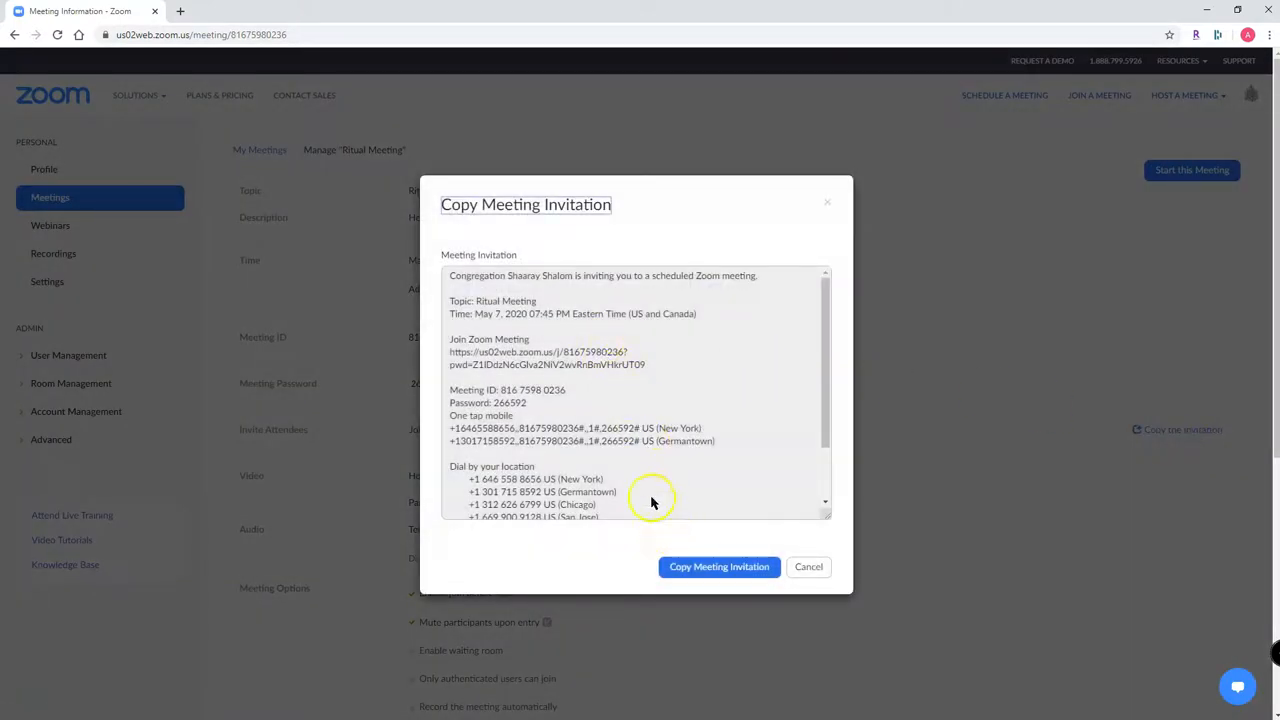
click(746, 570)
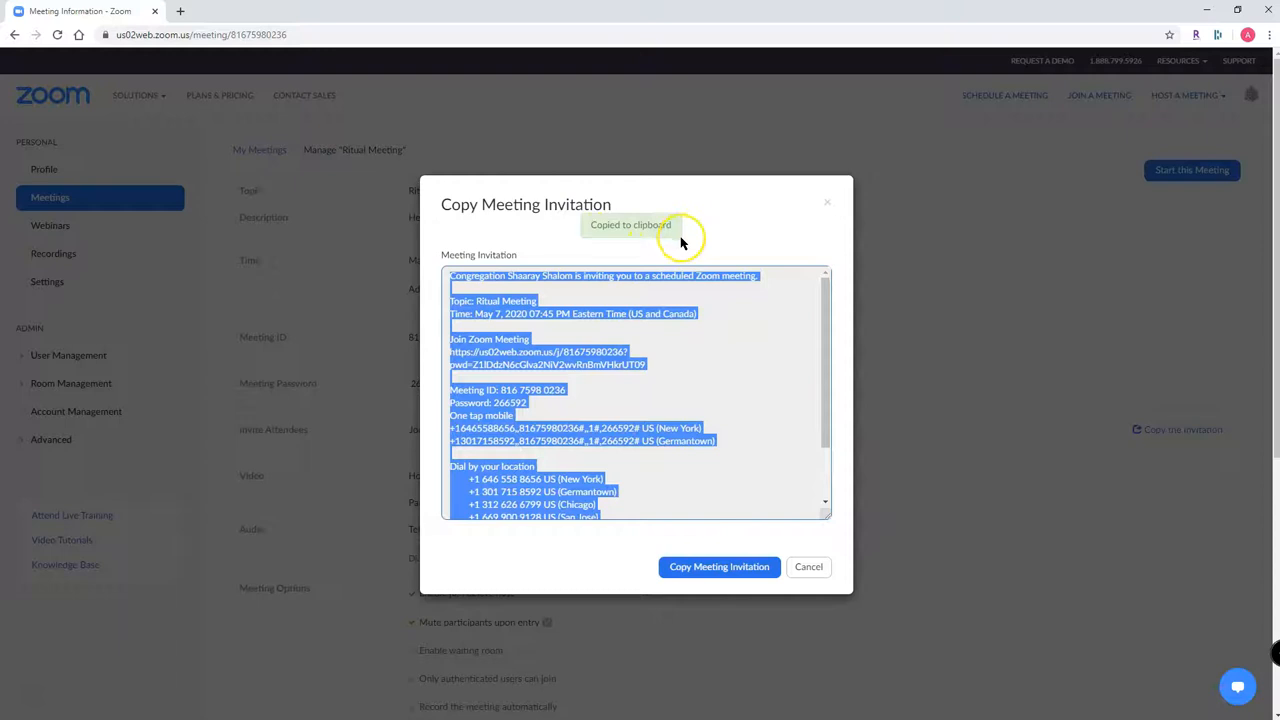
click(808, 567)
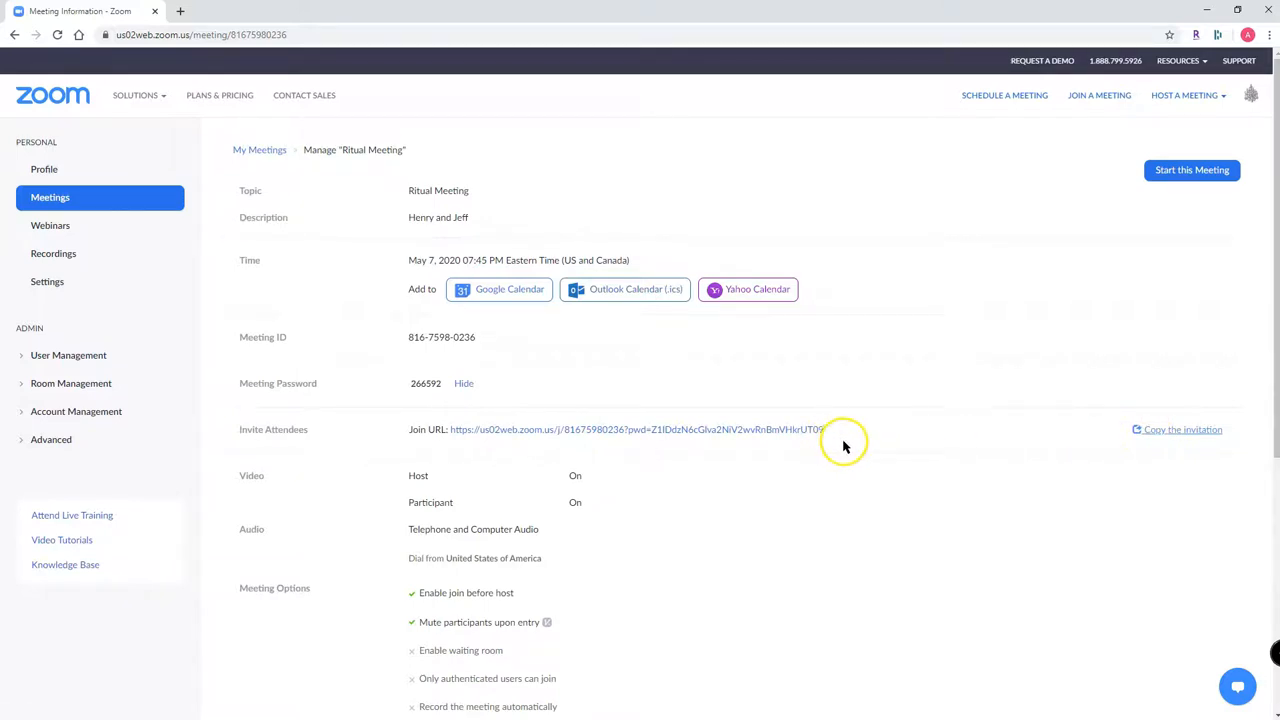
Step: Switch to a blank Microsoft Word document and paste the copied invitation as text only
drag(1279, 168, 629, 6)
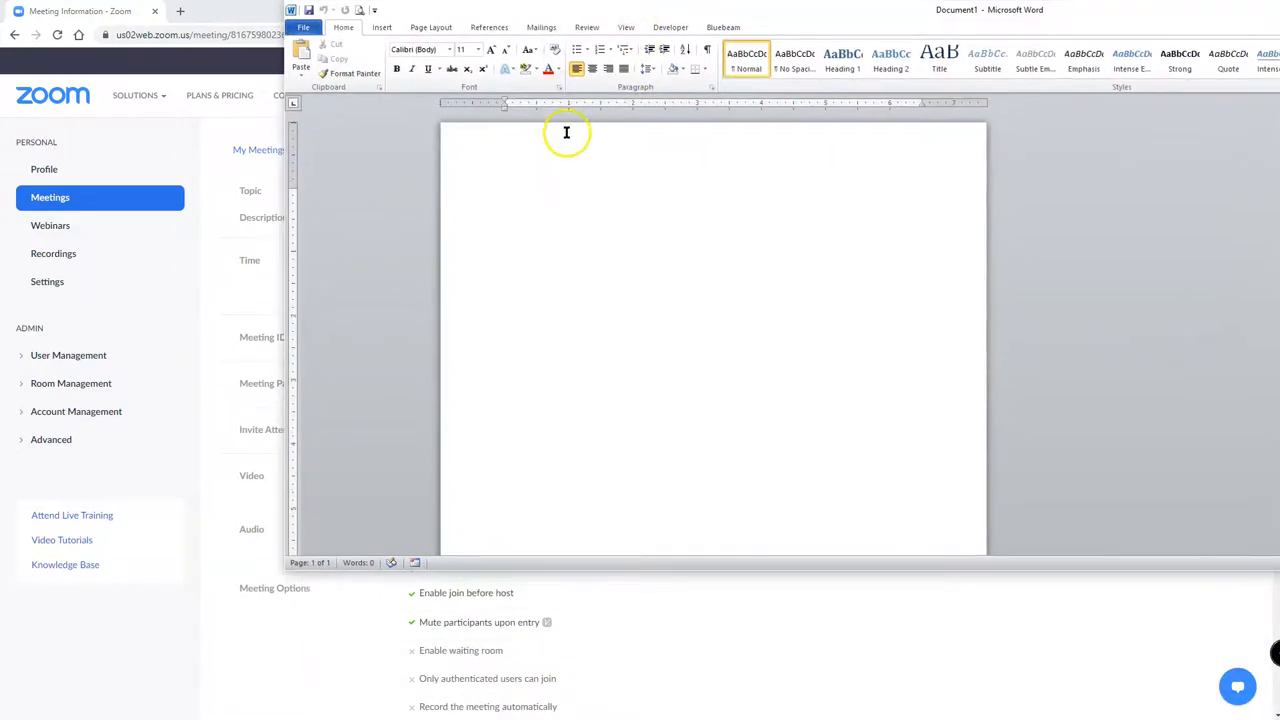
right_click(549, 228)
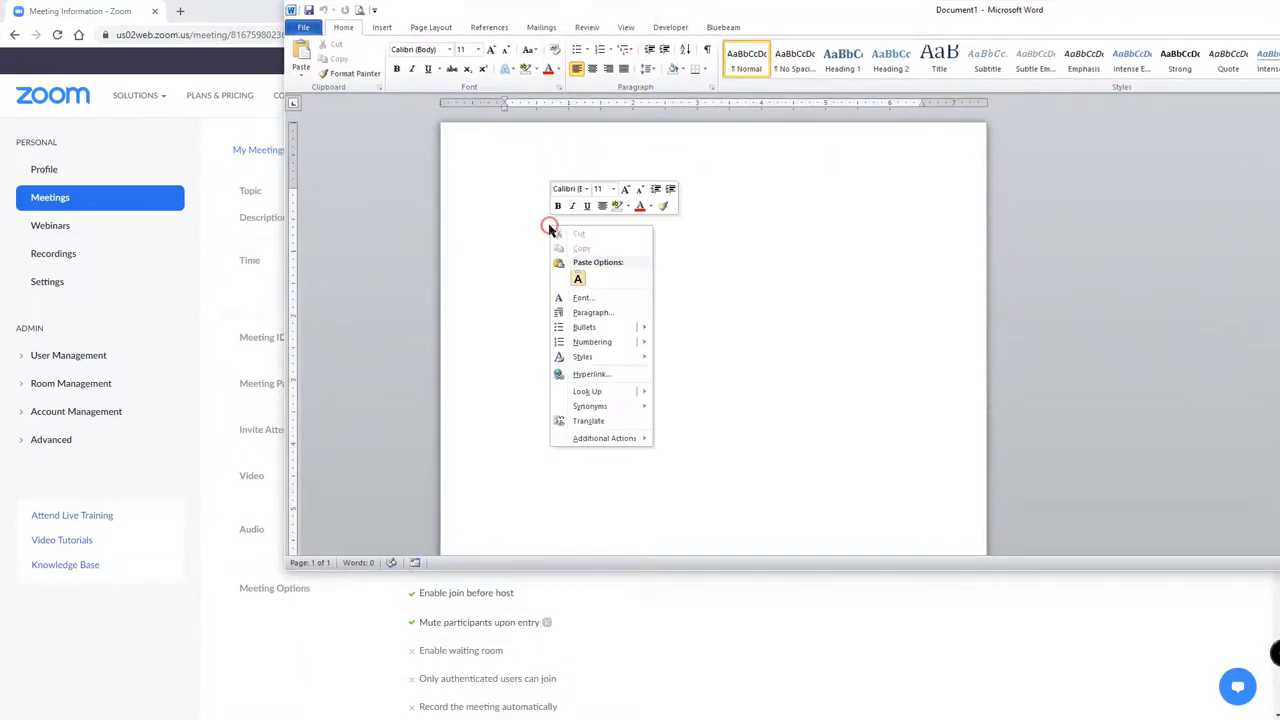
click(578, 280)
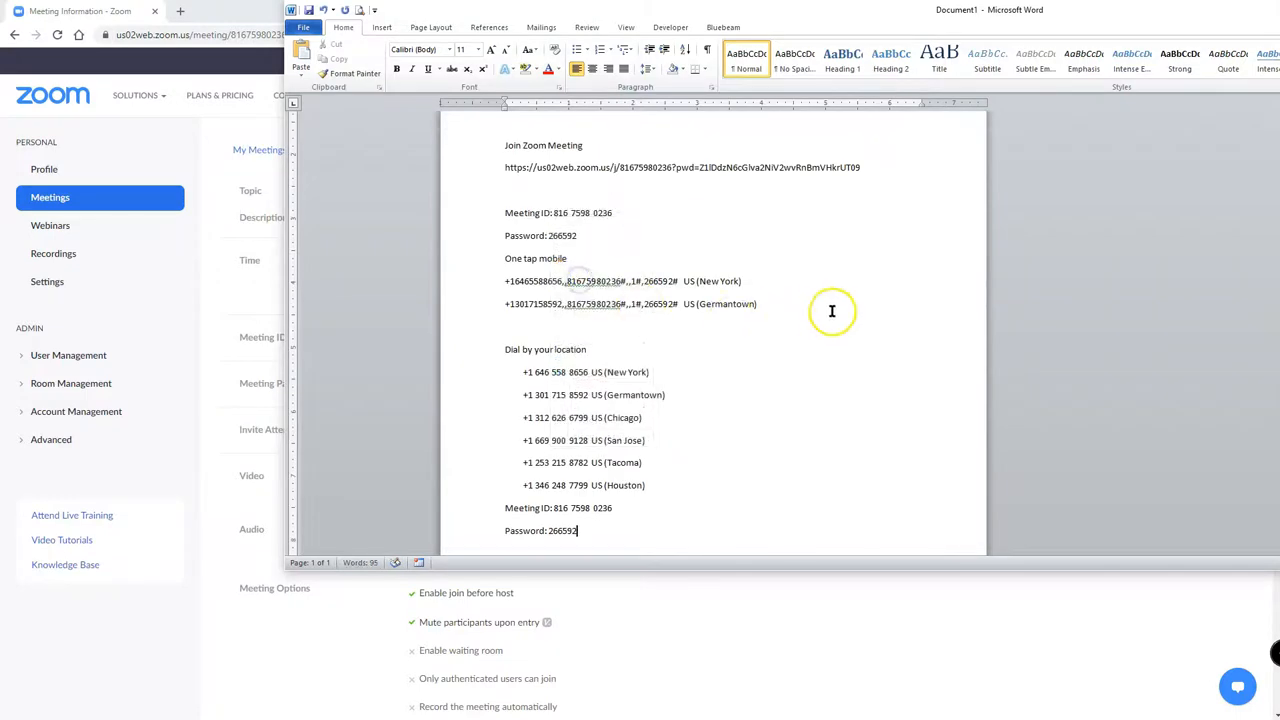
Step: Delete the invitation's opening sentence, the topic and time lines, and the blank lines above "Join Zoom Meeting"
scroll(771, 293, up, 3)
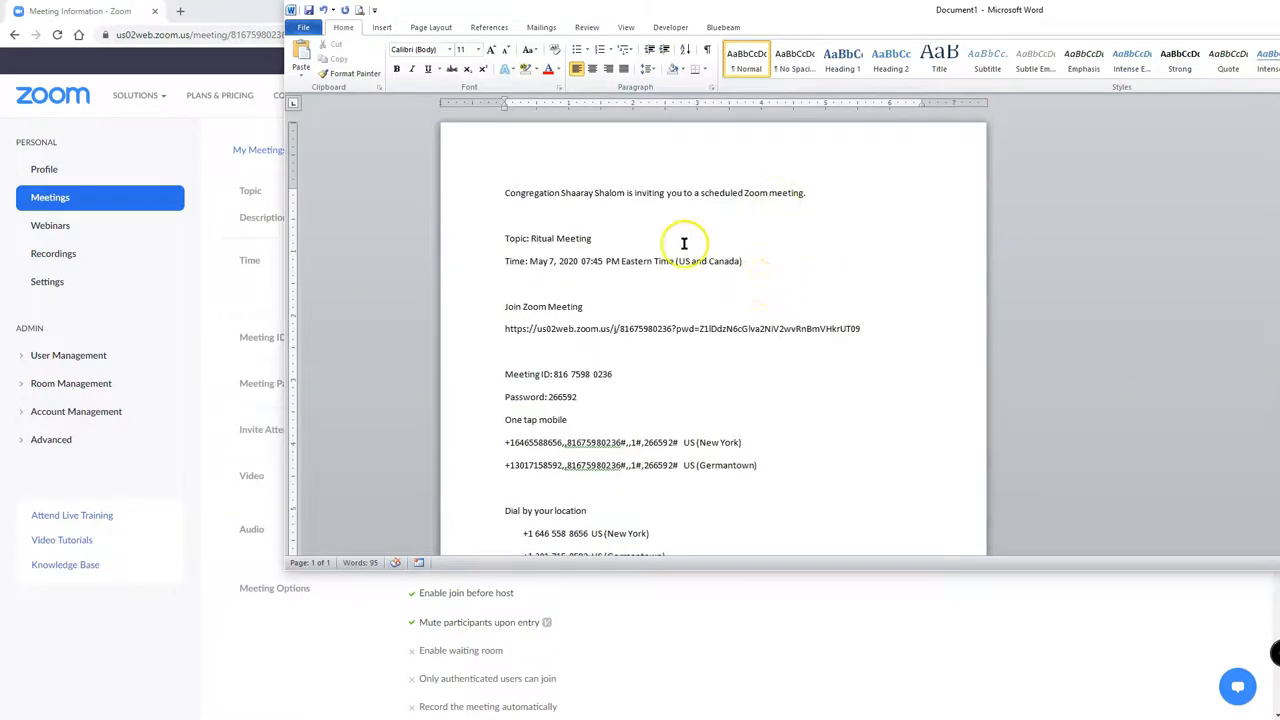
drag(808, 192, 429, 211)
click(434, 206)
key(Delete)
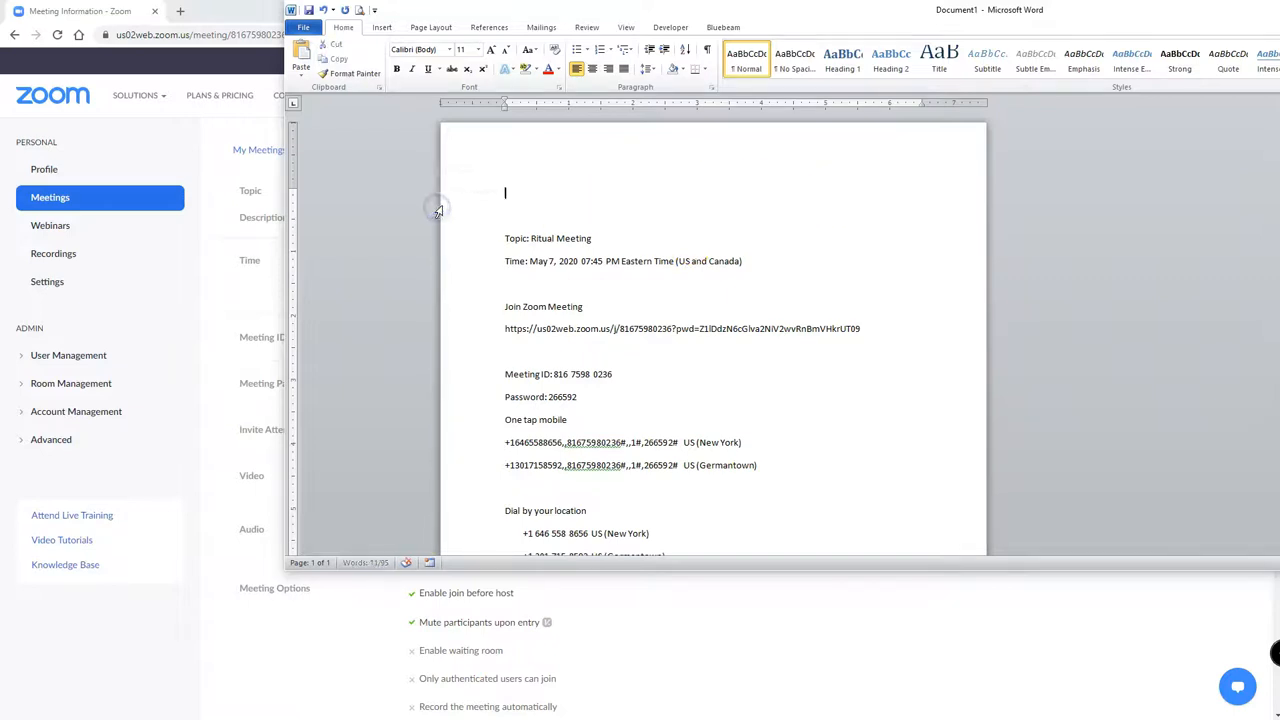
drag(571, 286, 471, 235)
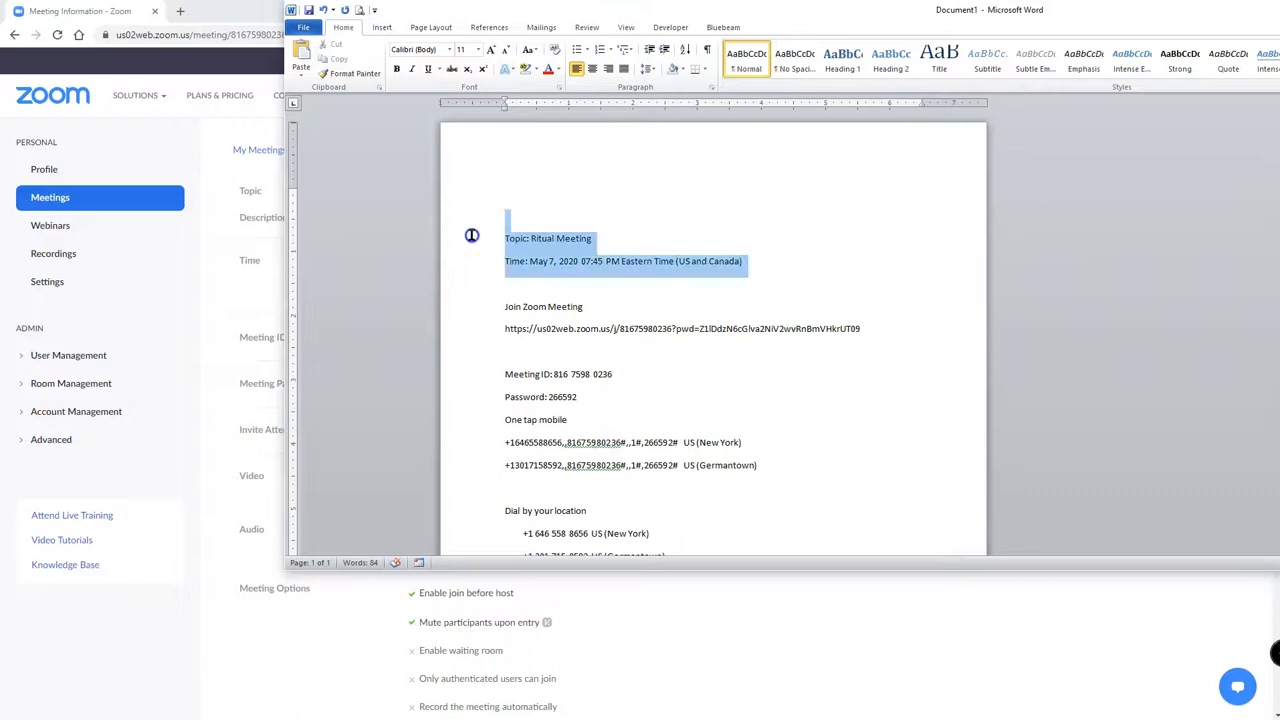
key(Delete)
key(Delete)
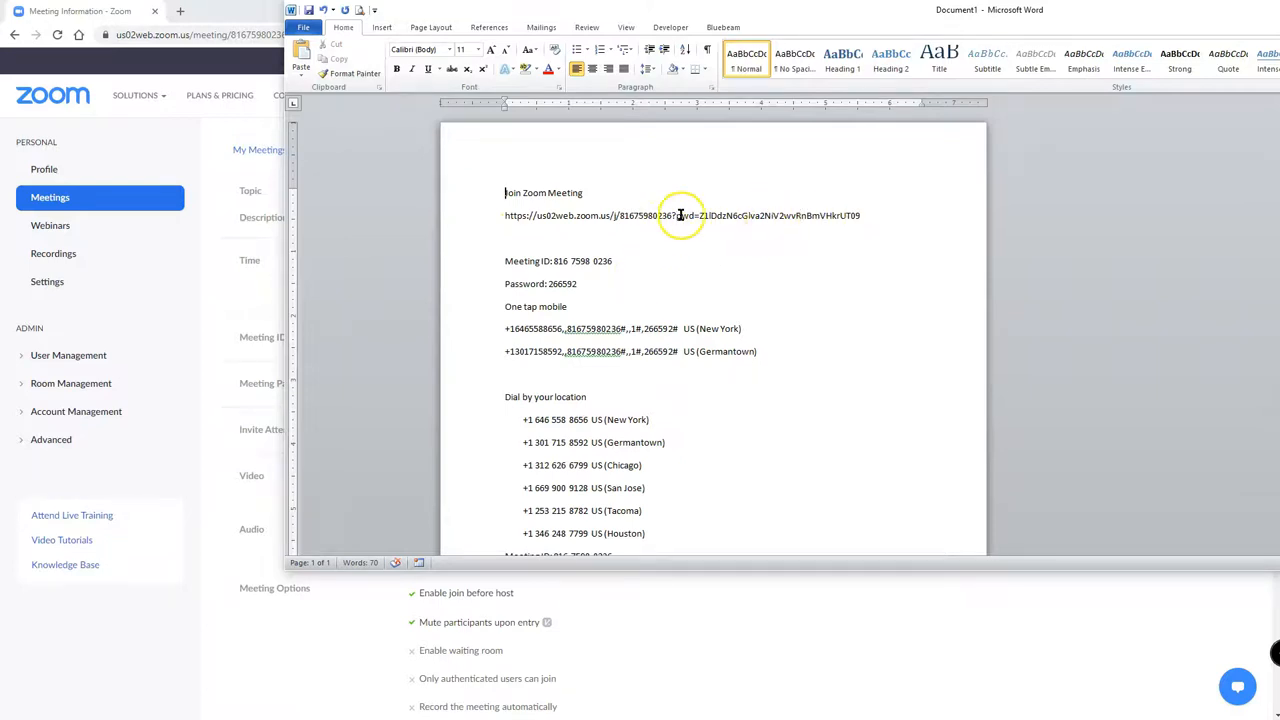
Step: Delete the embedded password portion, starting at "?pwd=", from the end of the Zoom join link
drag(673, 215, 863, 216)
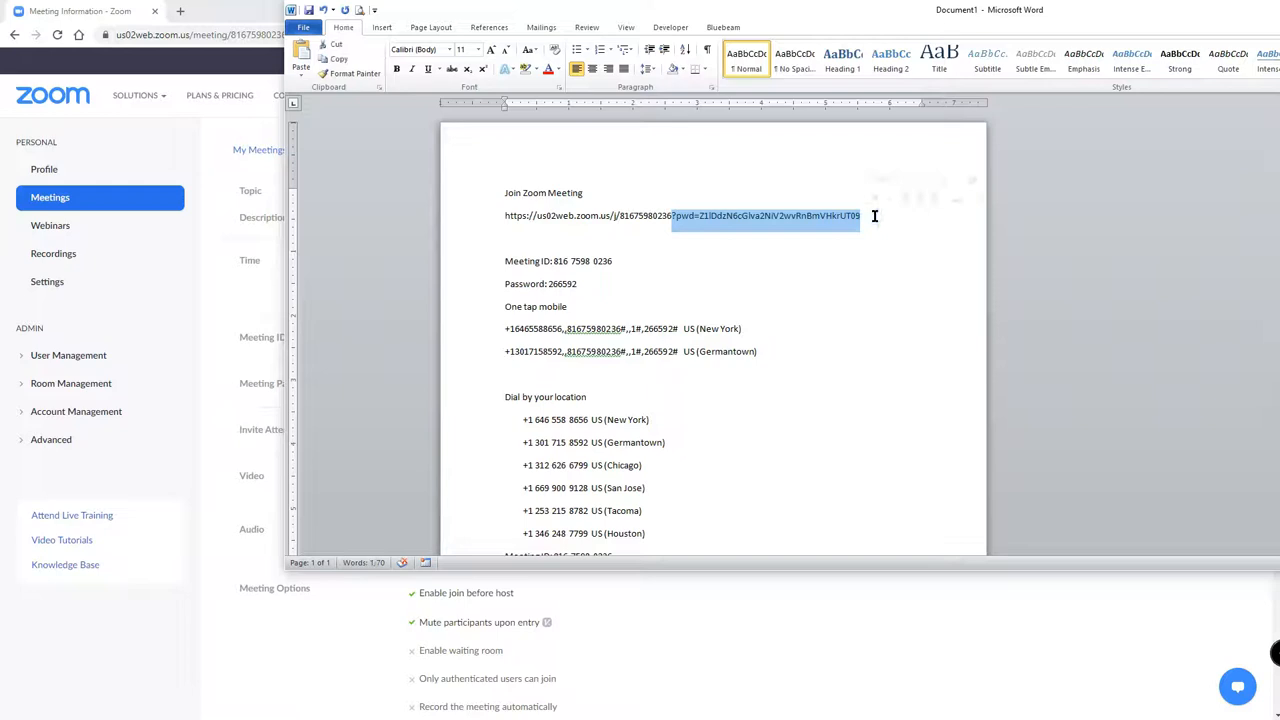
key(Delete)
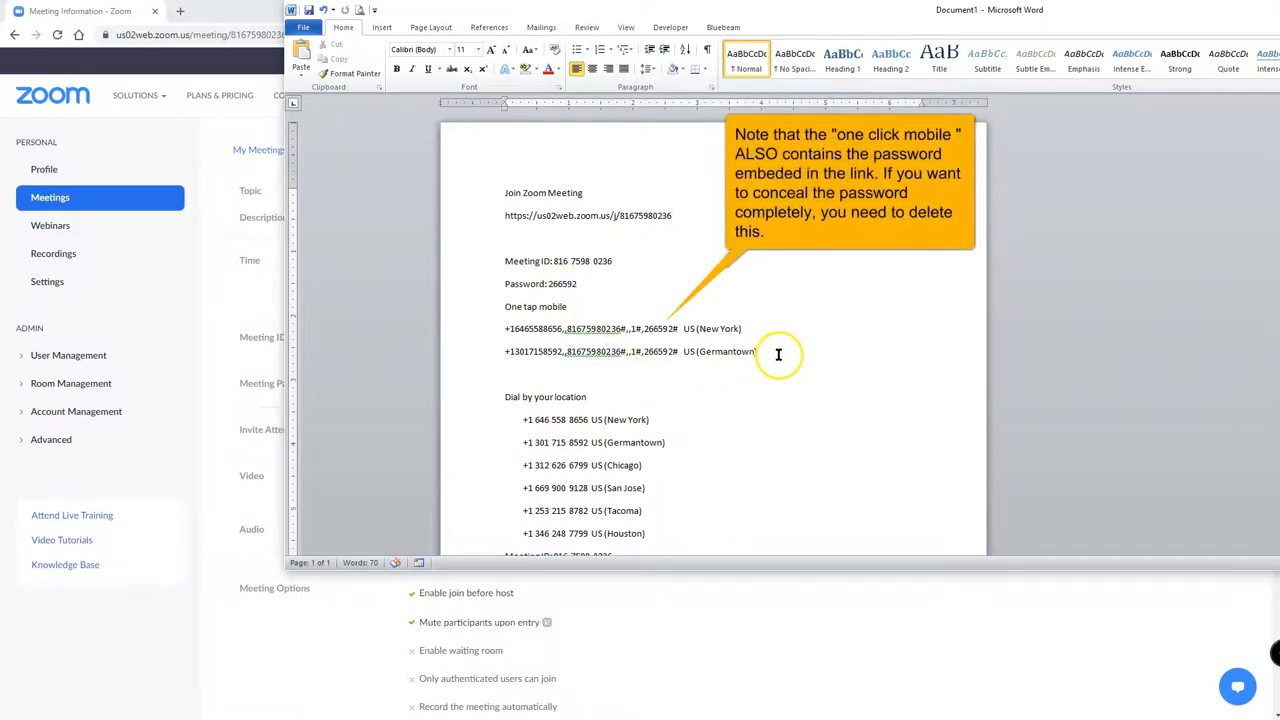
Step: Delete the Germantown one-tap line, the blank lines above "Dial by your location", and every dial-in number except New York
click(466, 358)
key(Delete)
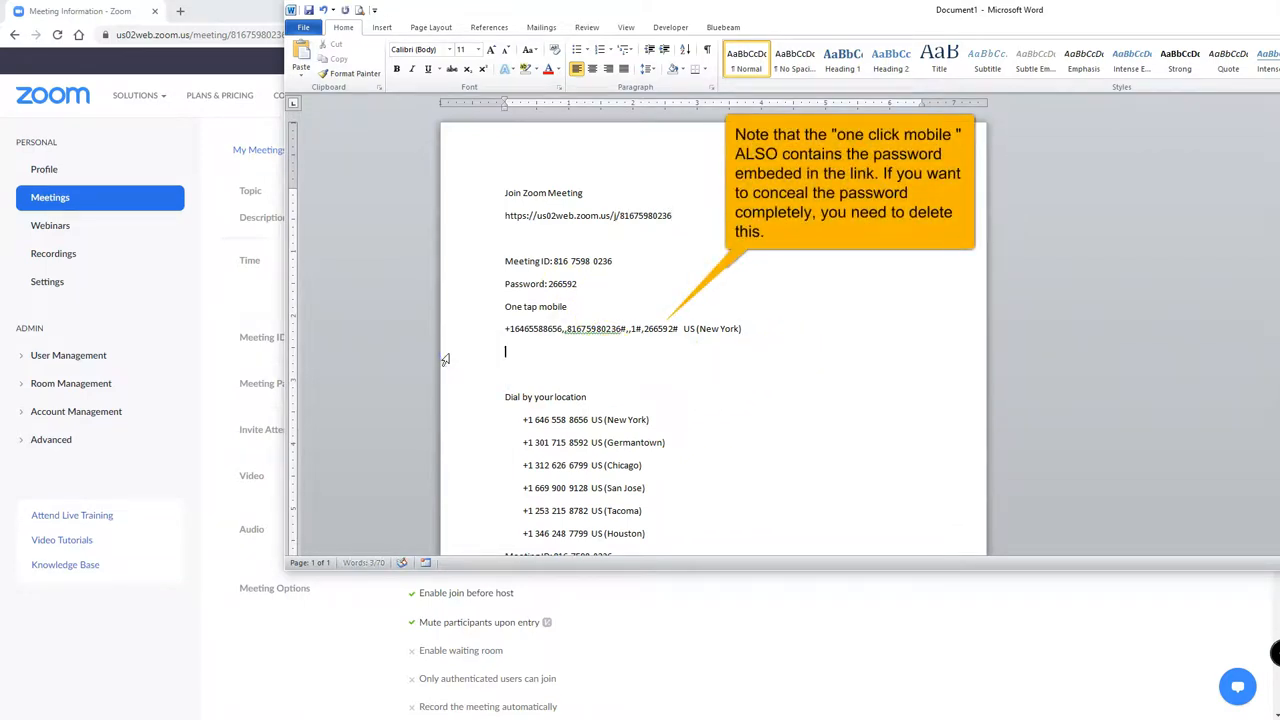
key(Delete)
key(Delete)
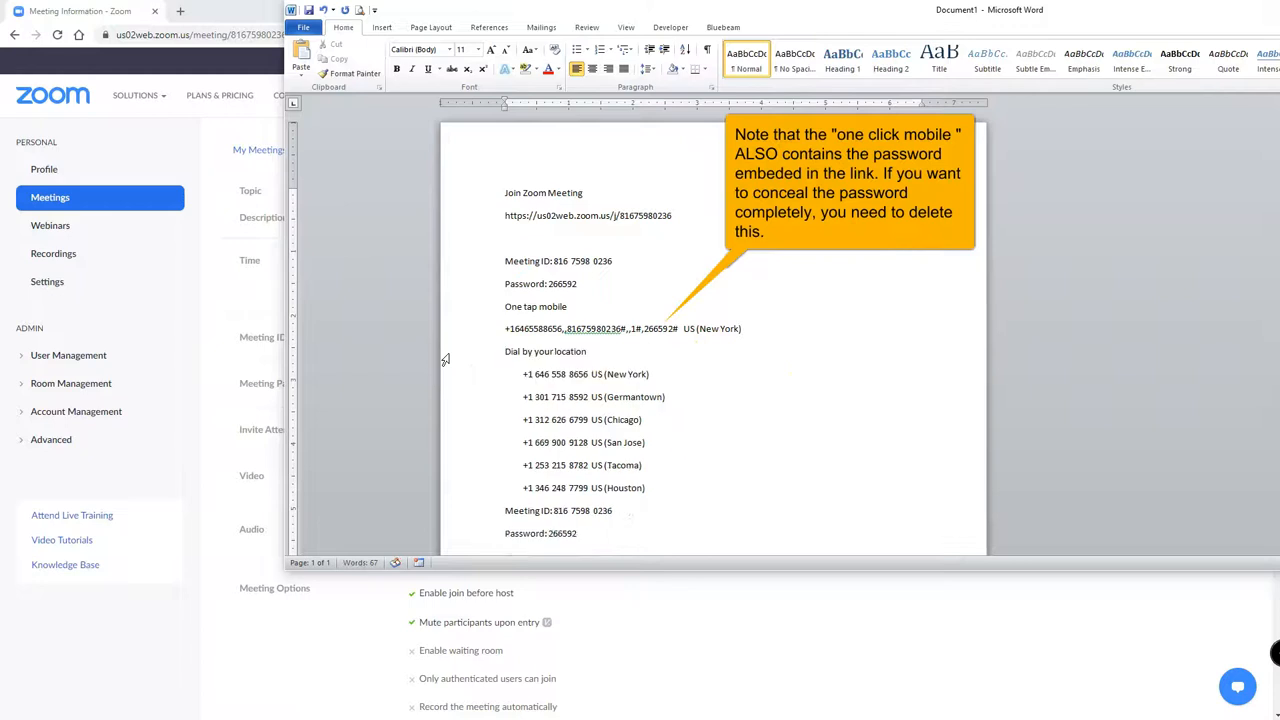
drag(671, 492, 383, 400)
key(Delete)
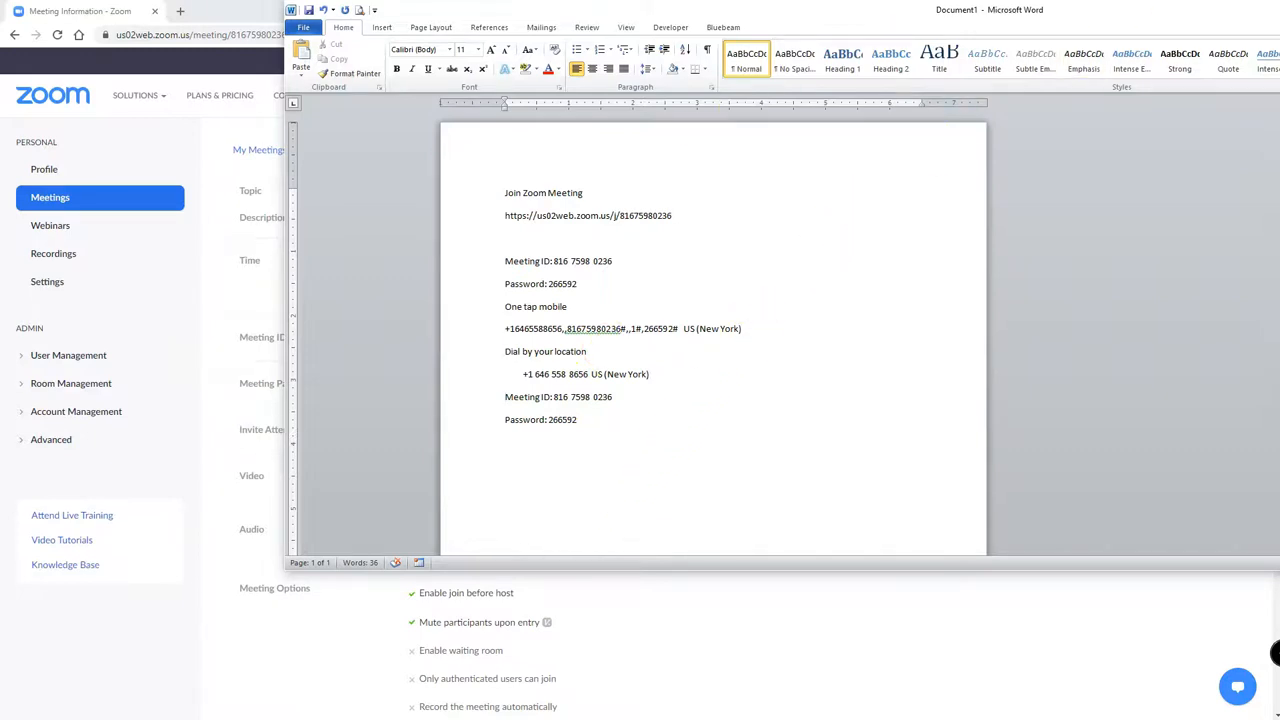
Step: Close the Word document without saving and return to the Zoom meeting page in the browser
key(alt+F4)
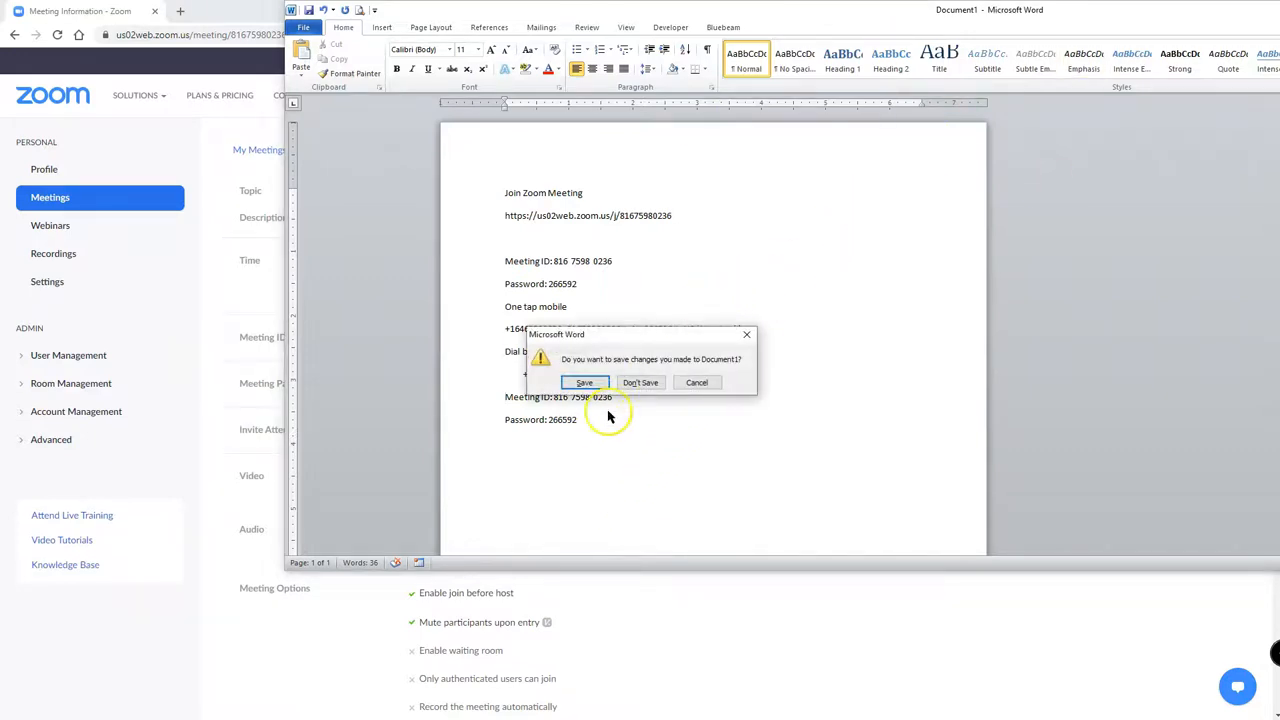
click(645, 378)
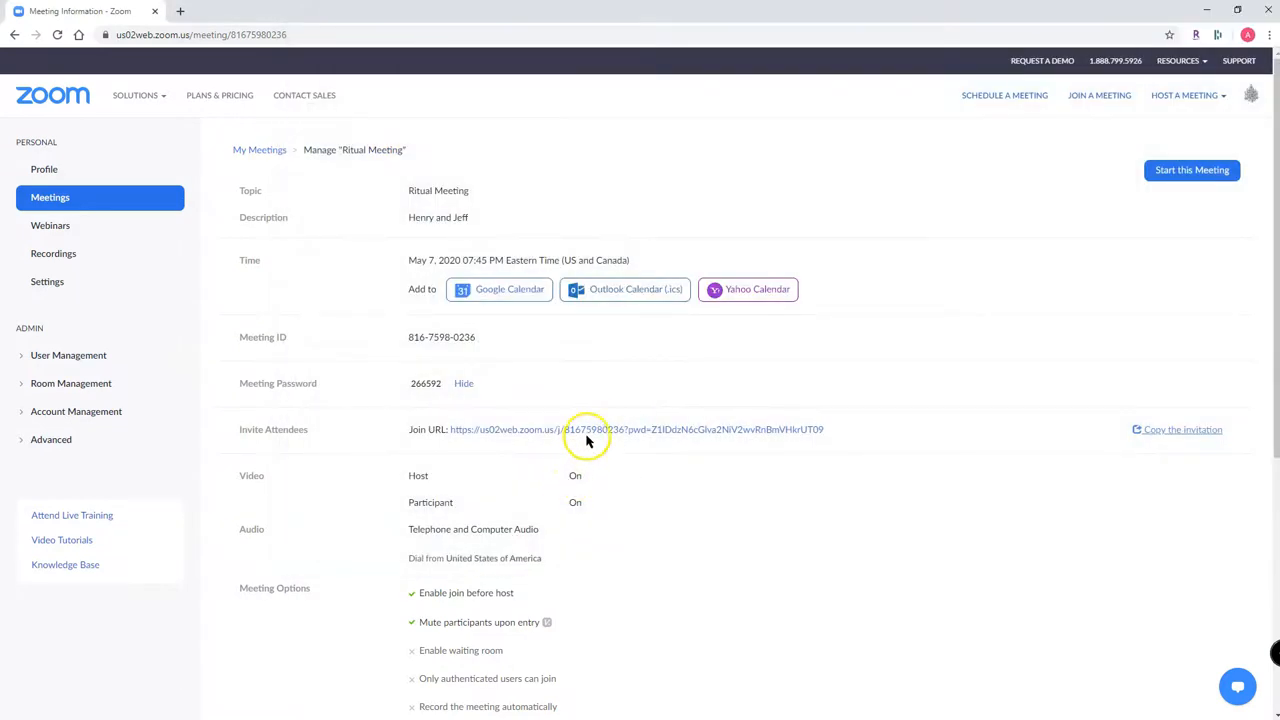
Step: Edit the Ritual Meeting to require registration and save the meeting
scroll(590, 440, down, 2)
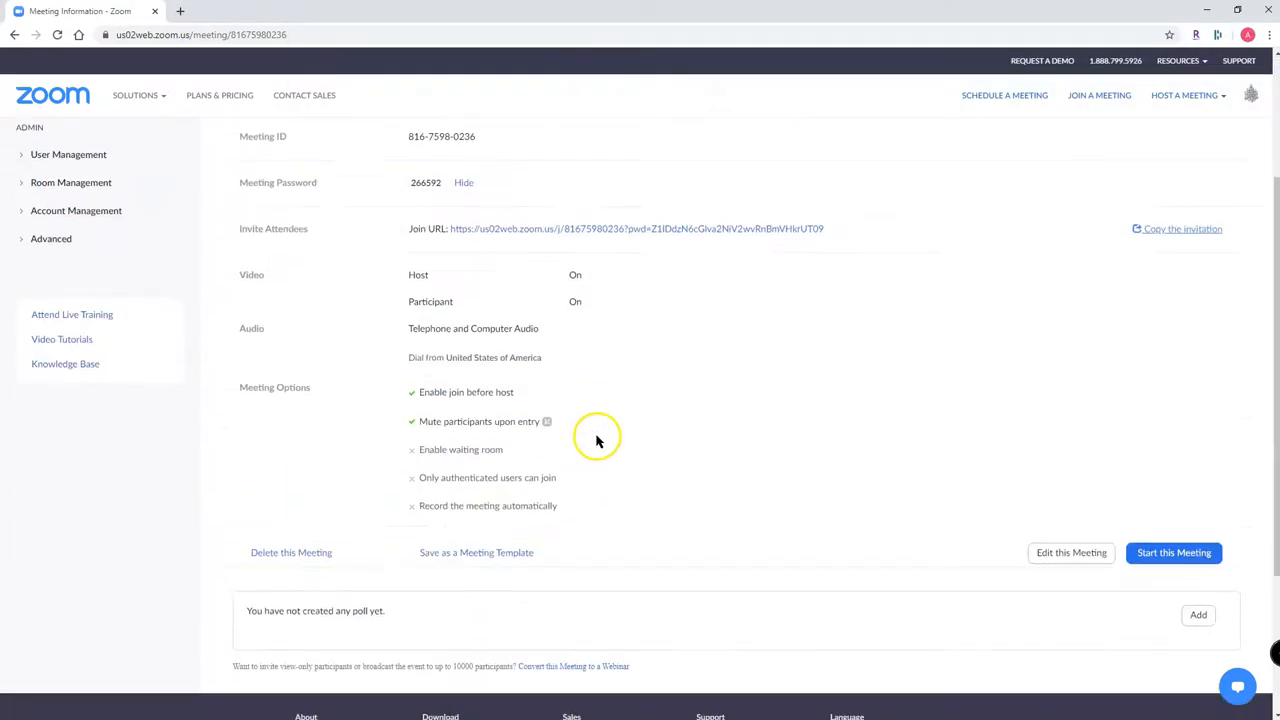
click(1085, 562)
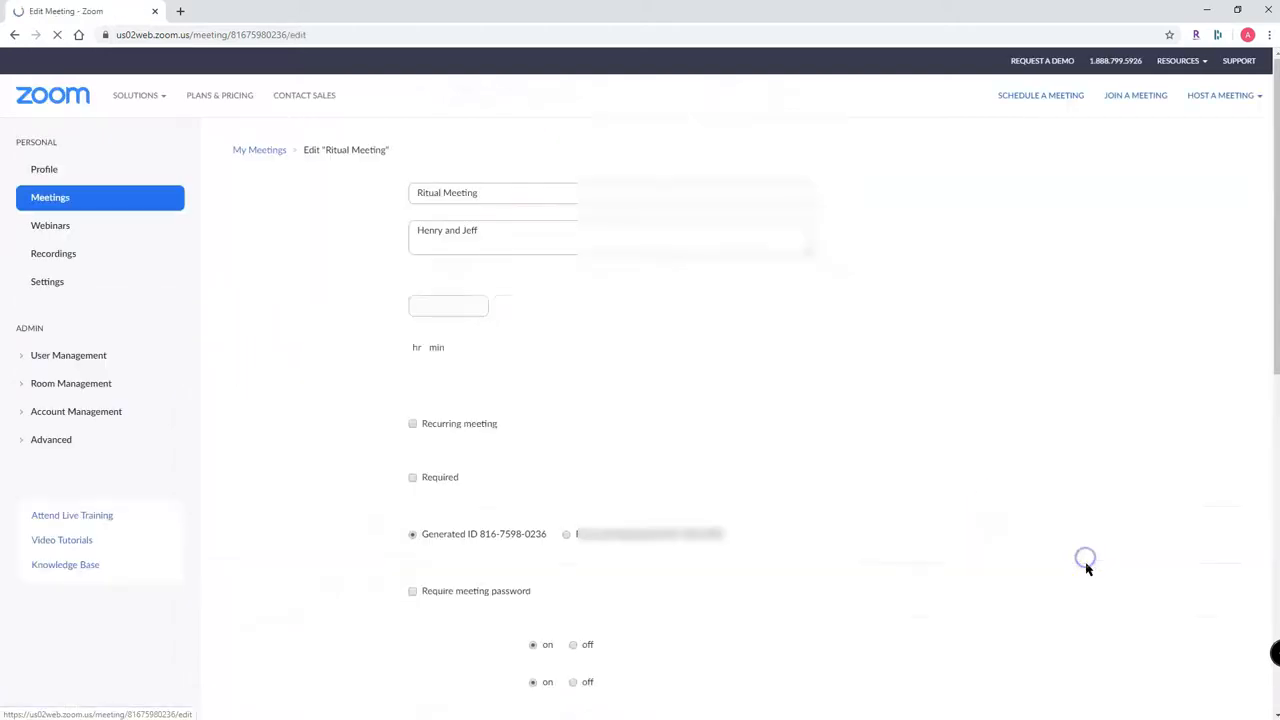
scroll(626, 477, down, 2)
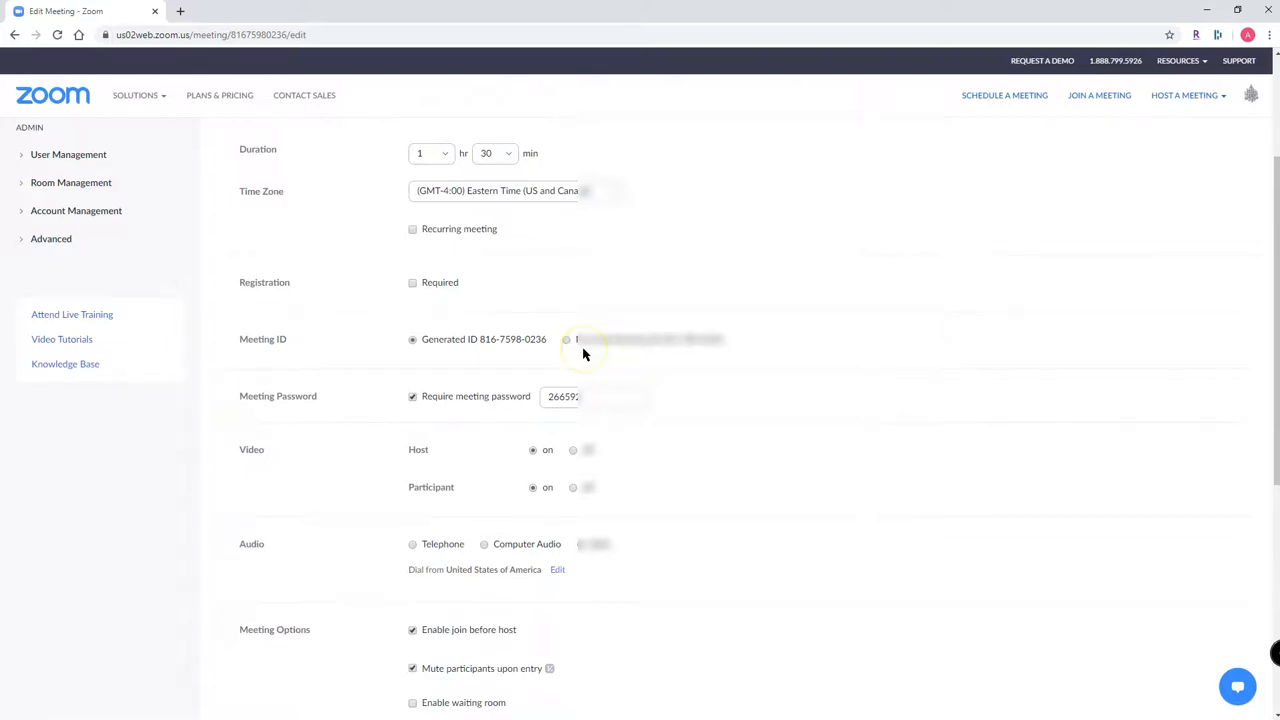
click(413, 285)
scroll(703, 338, down, 4)
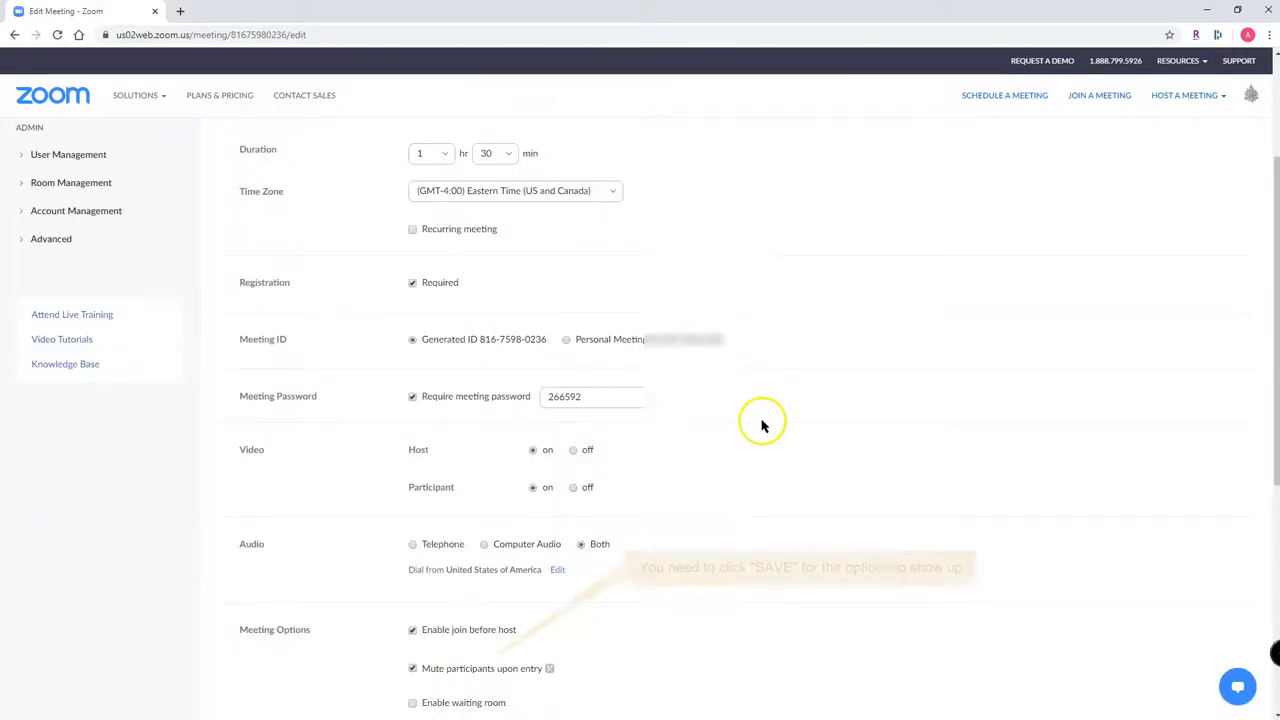
scroll(760, 423, down, 3)
click(420, 685)
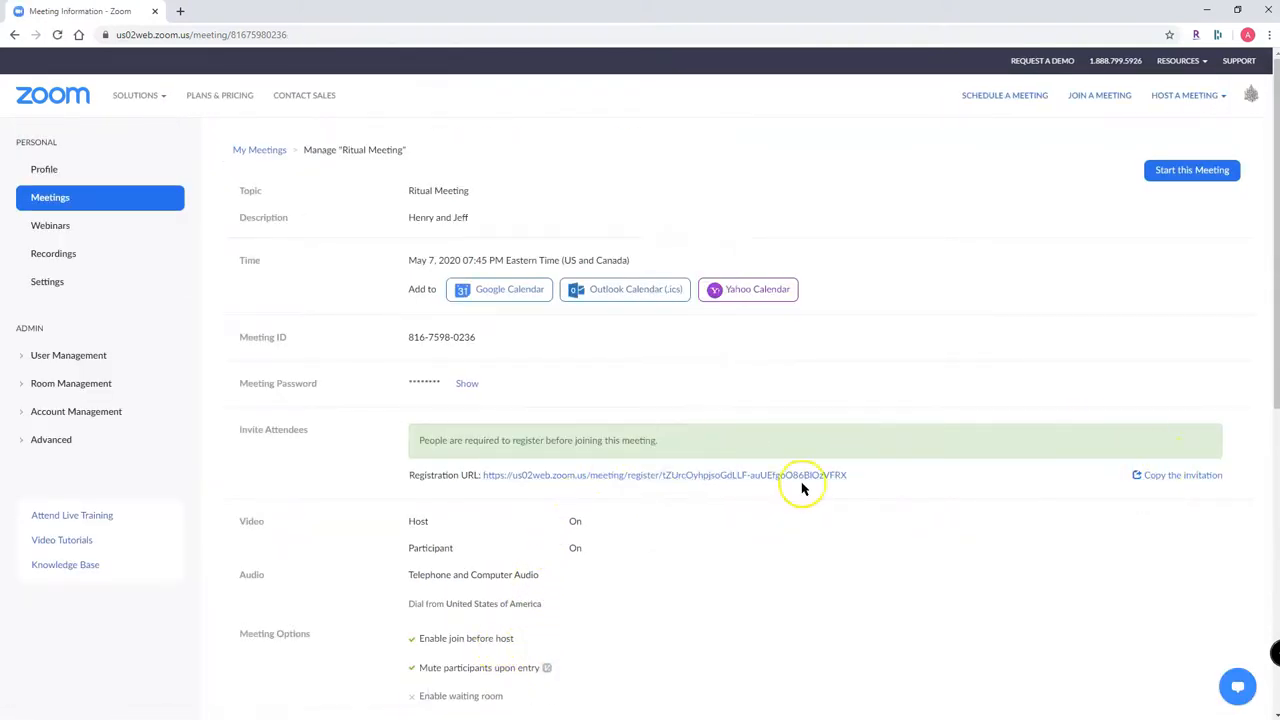
Step: In the meeting's registration options, disable social share buttons on the registration page and close registration after the event date
scroll(710, 445, down, 4)
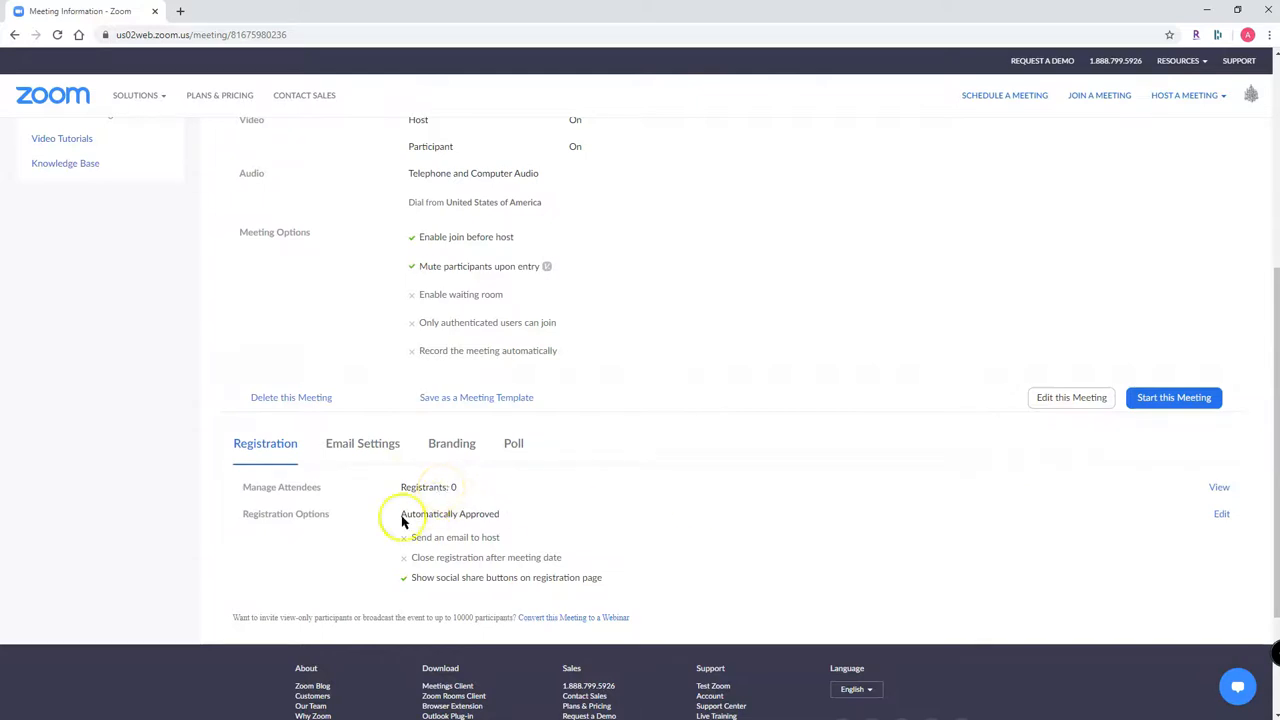
click(1220, 521)
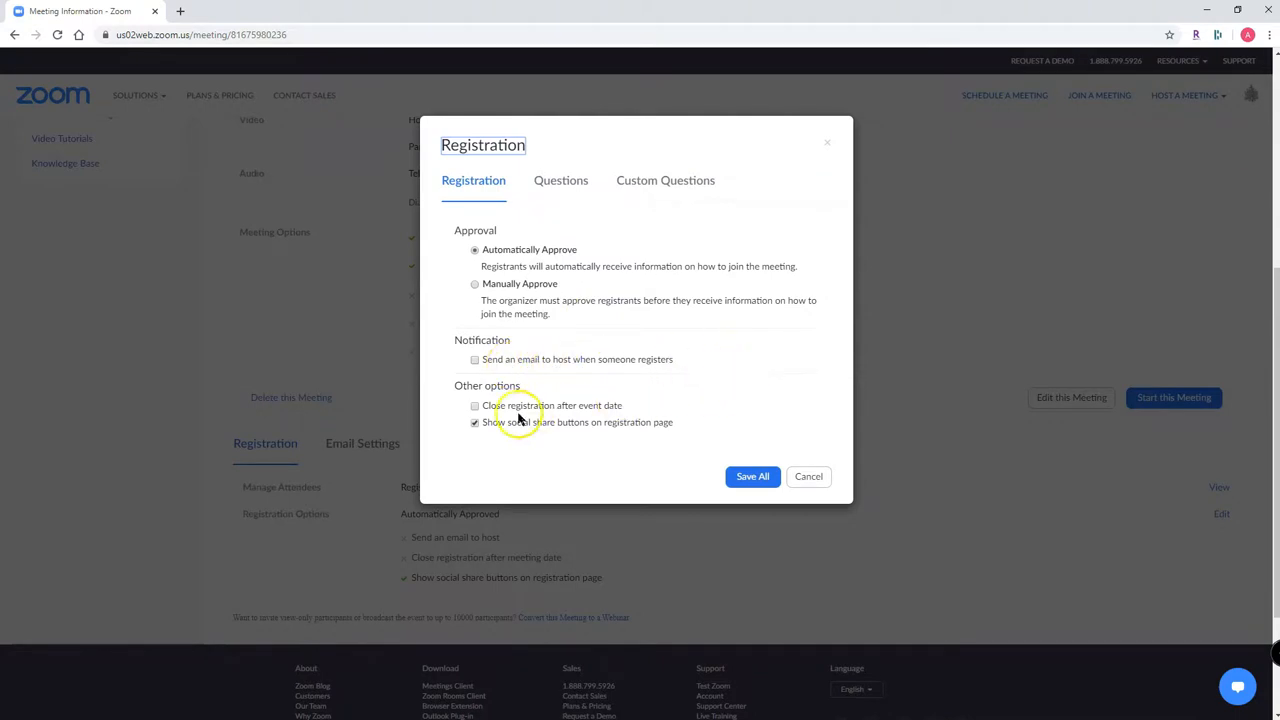
click(473, 424)
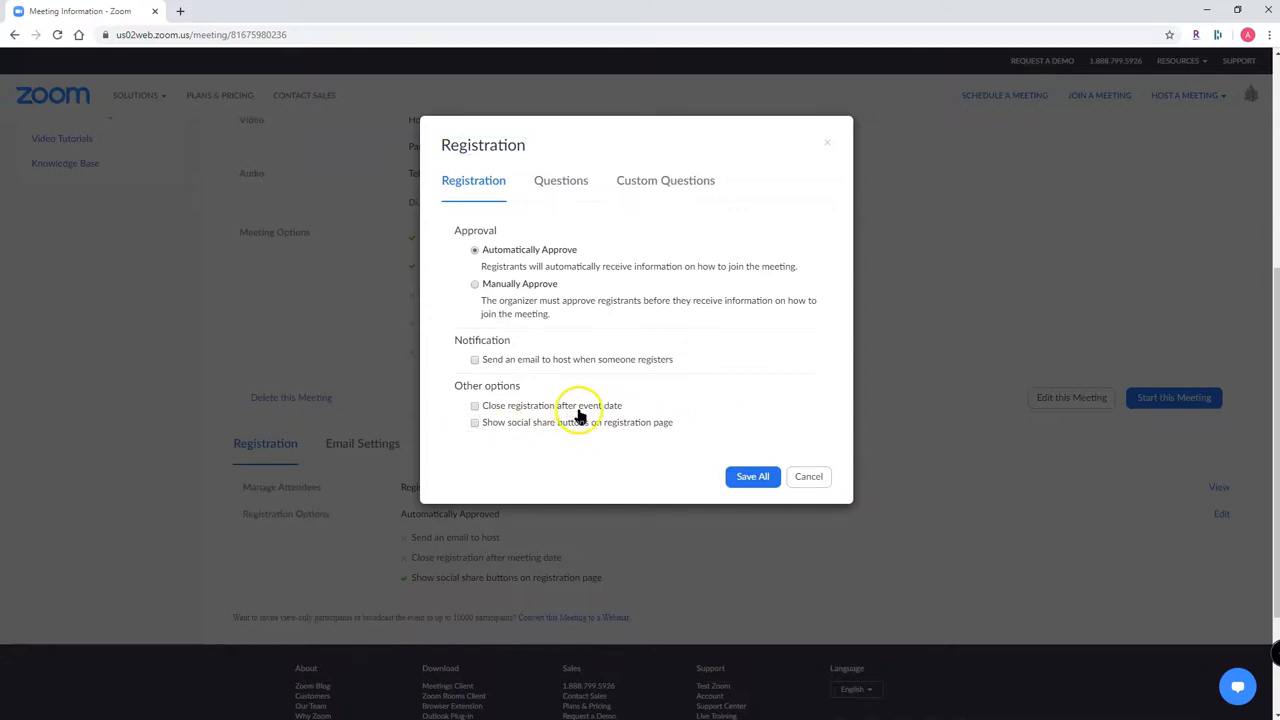
click(476, 407)
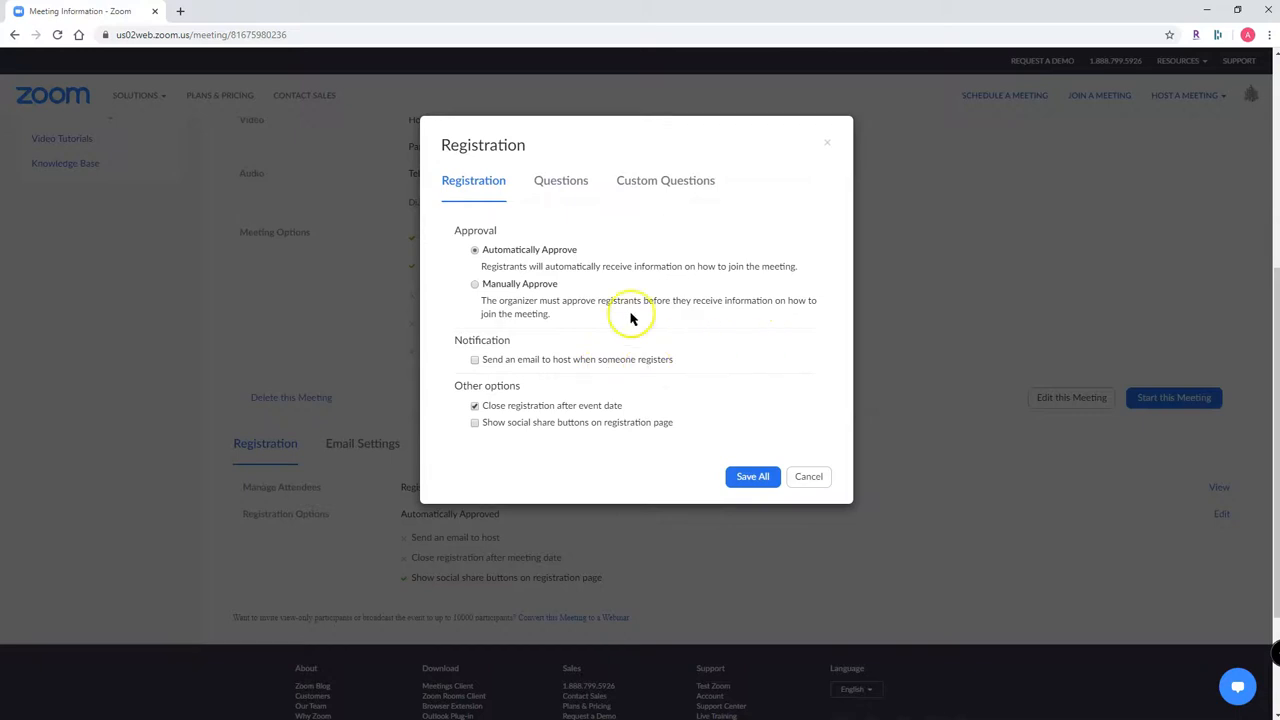
Step: Add Phone and Questions & Comments to the registration form fields and make both required
click(562, 184)
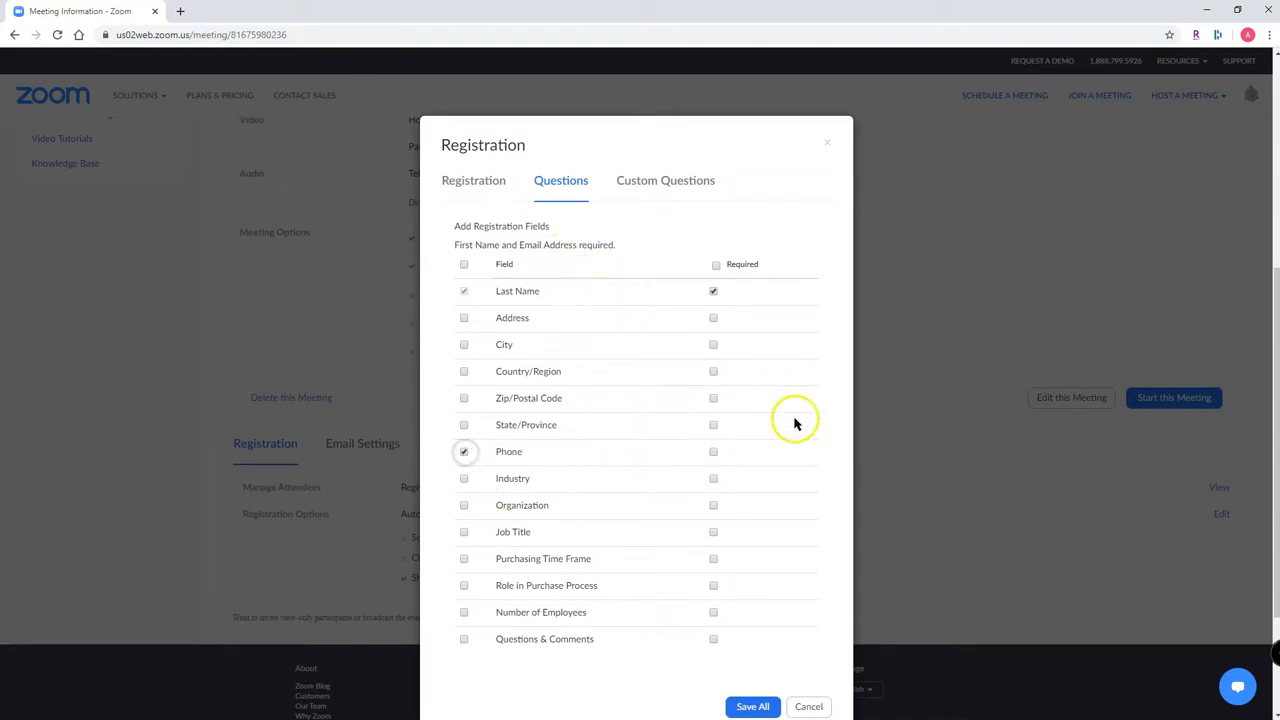
scroll(620, 440, down, 2)
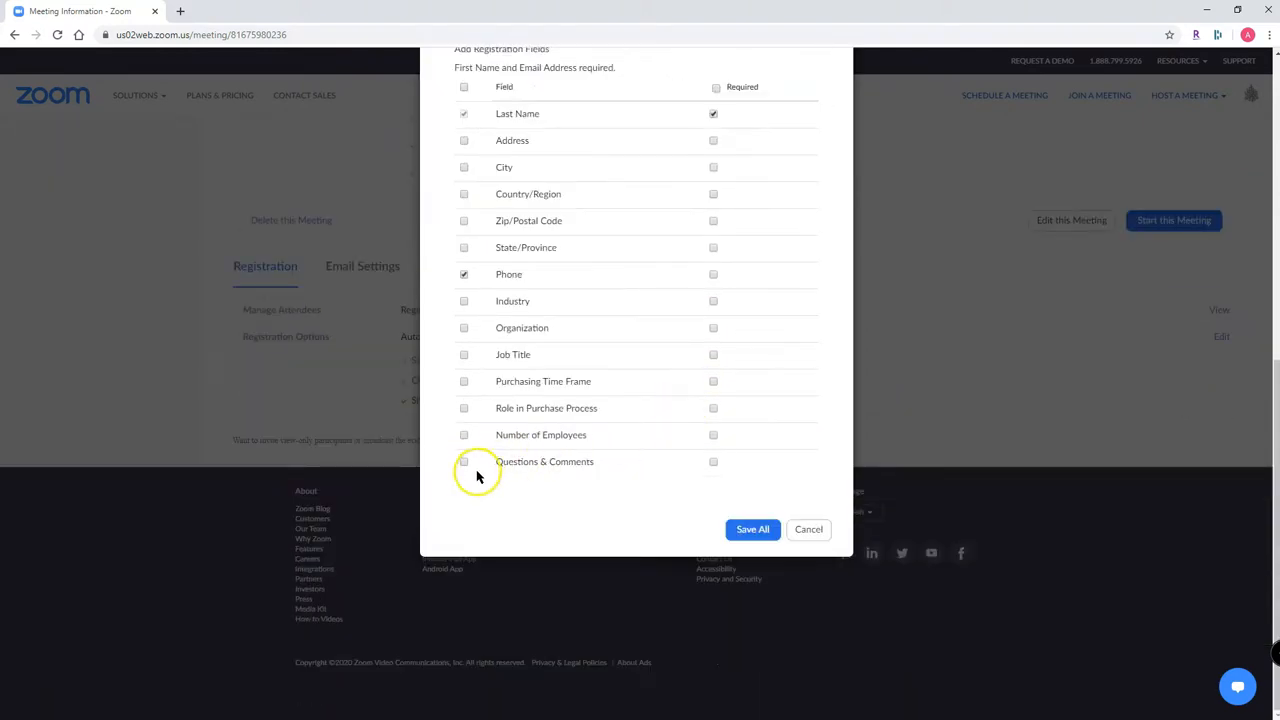
click(463, 462)
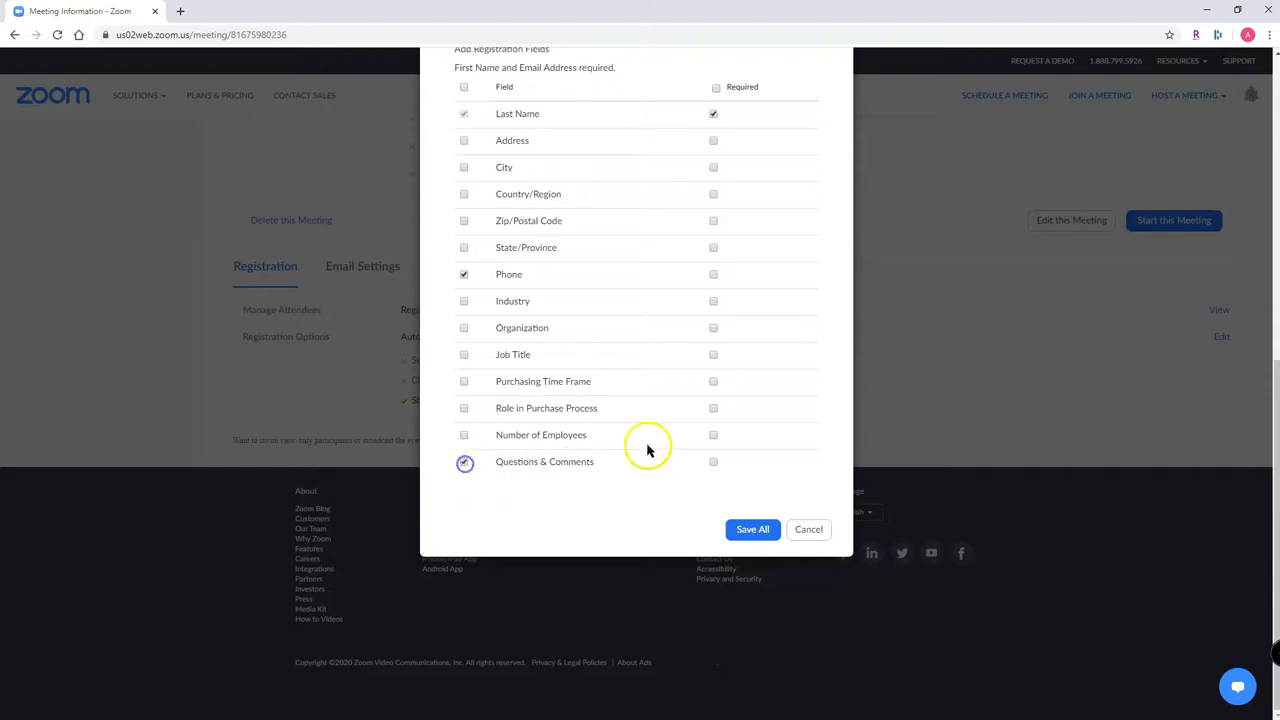
click(711, 465)
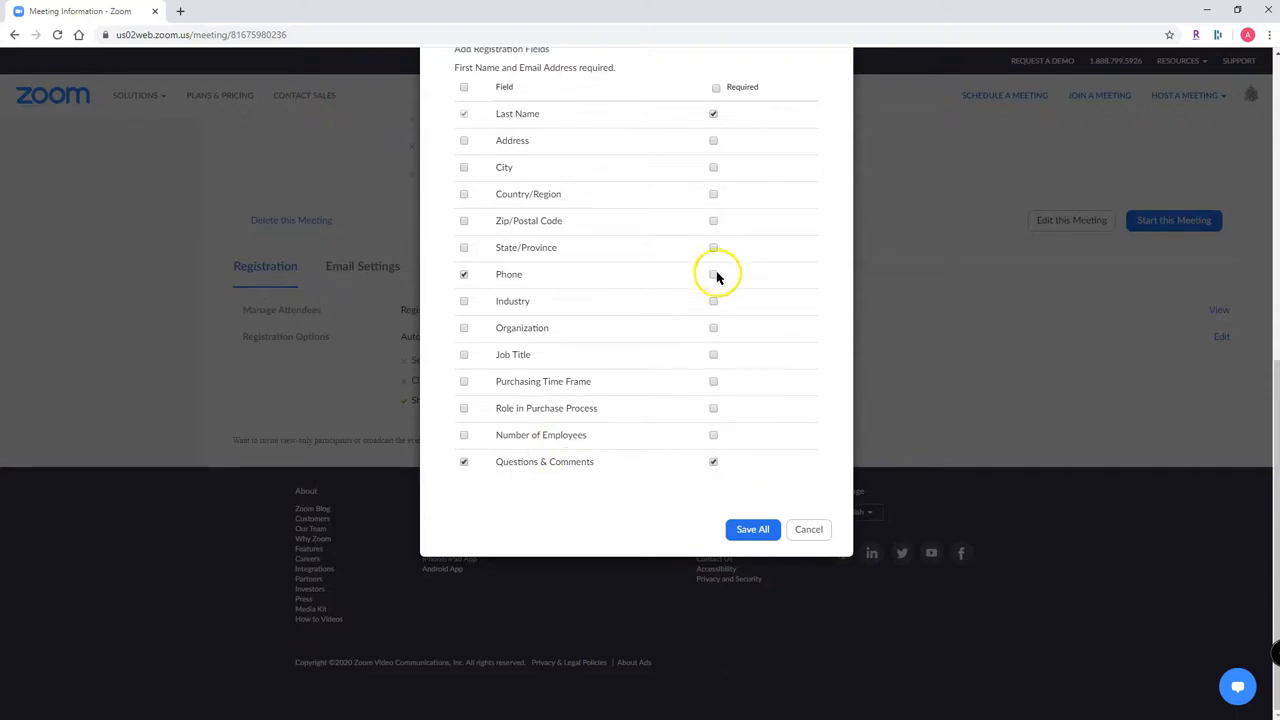
scroll(705, 281, up, 4)
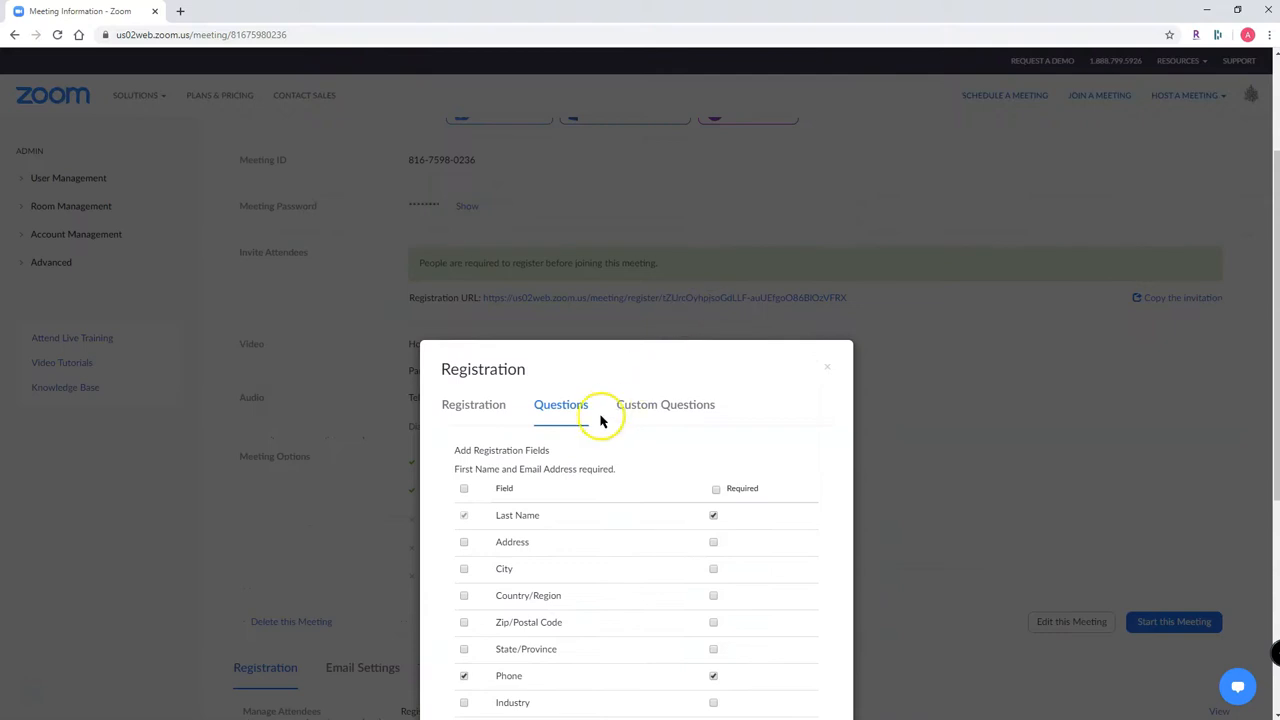
Step: Draft the required short-answer custom question "How did you find out about this meeting?" and discard all registration option changes
click(645, 410)
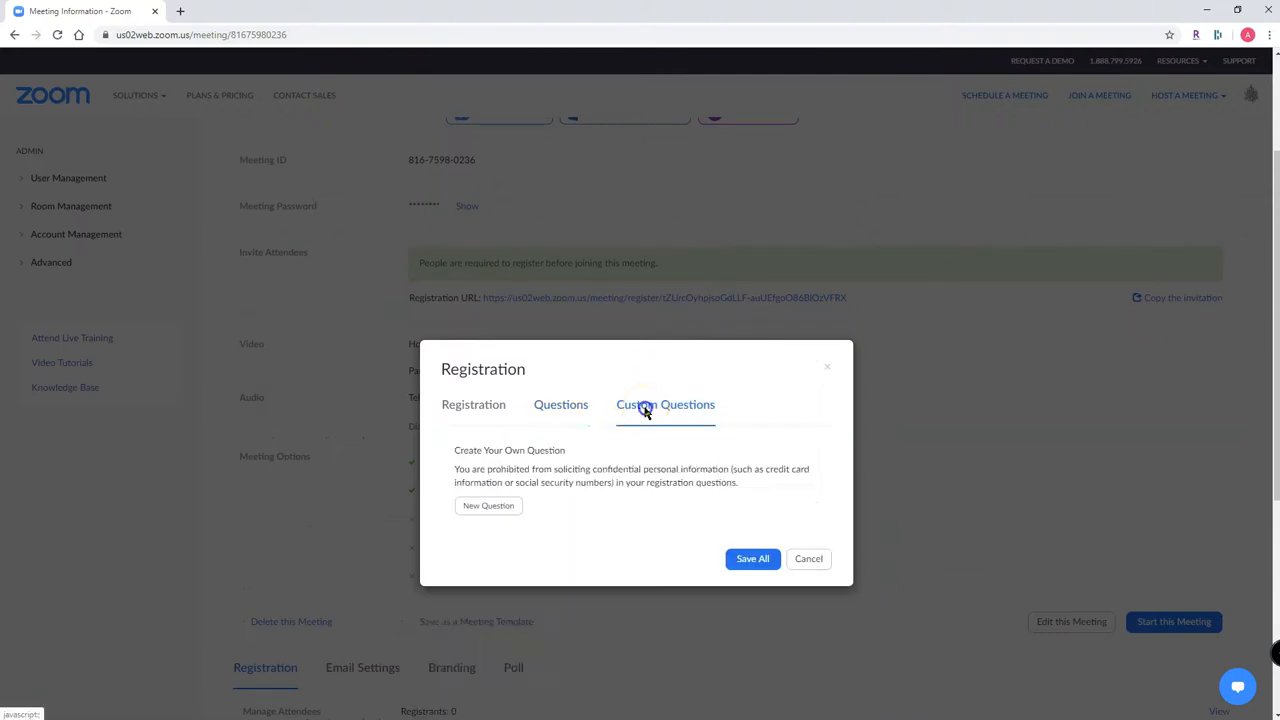
click(488, 505)
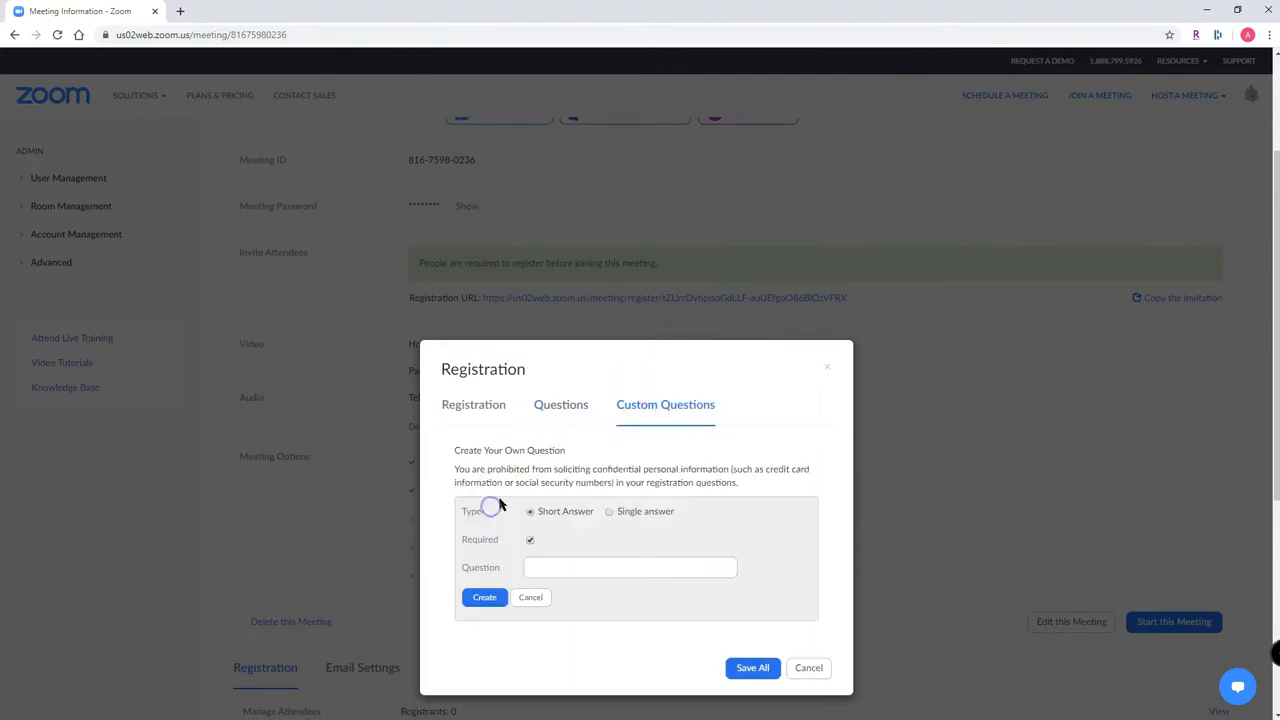
click(561, 566)
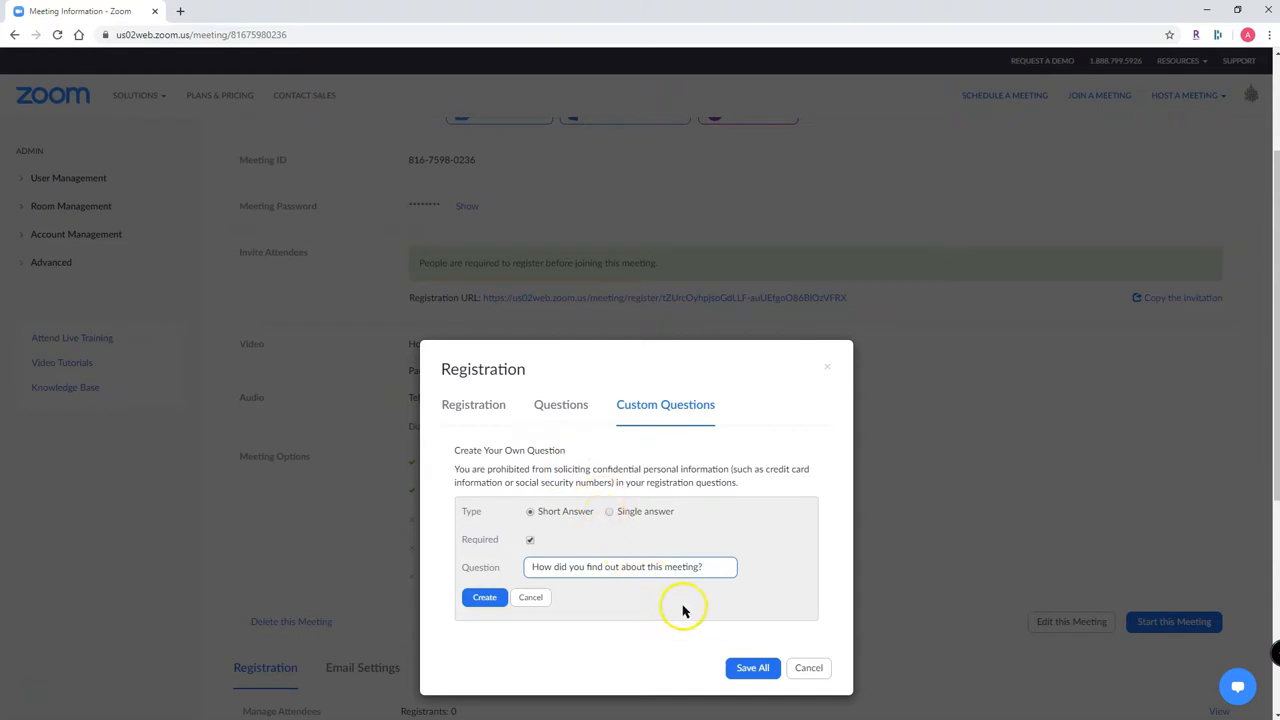
click(806, 669)
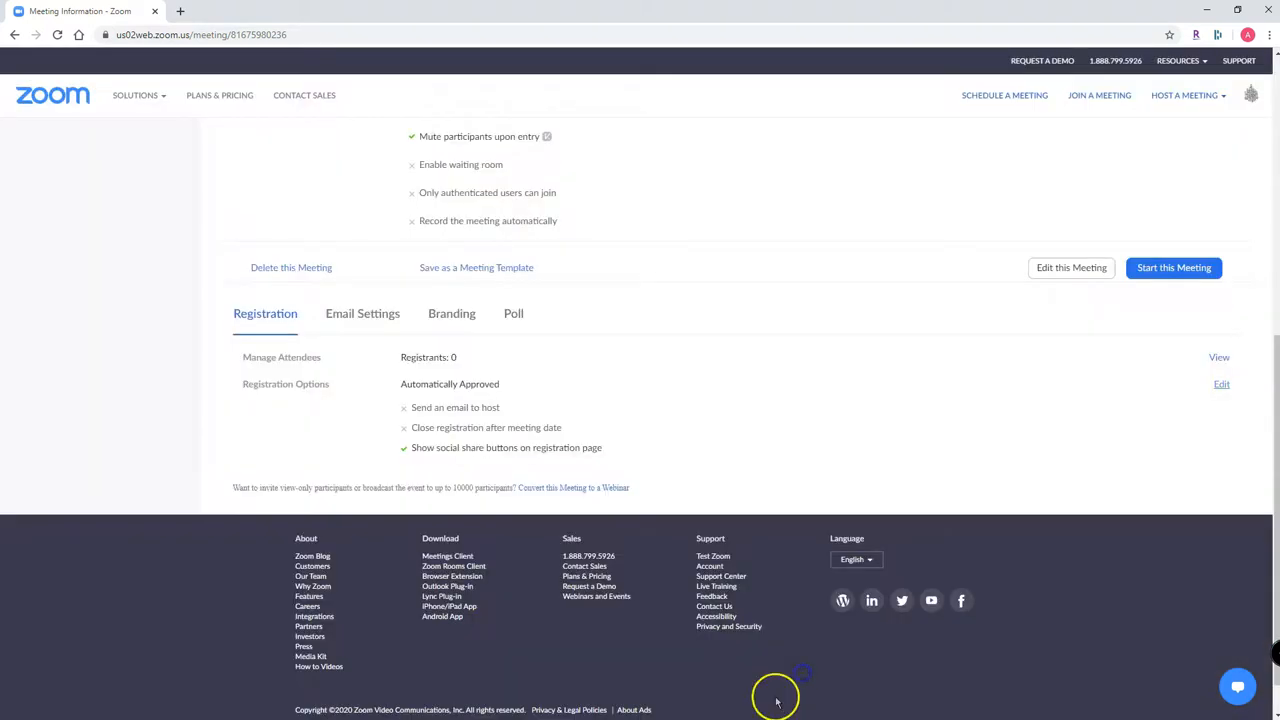
Step: Examine the subject and message fields of the confirmation email to registrants, and save it without edits
click(385, 314)
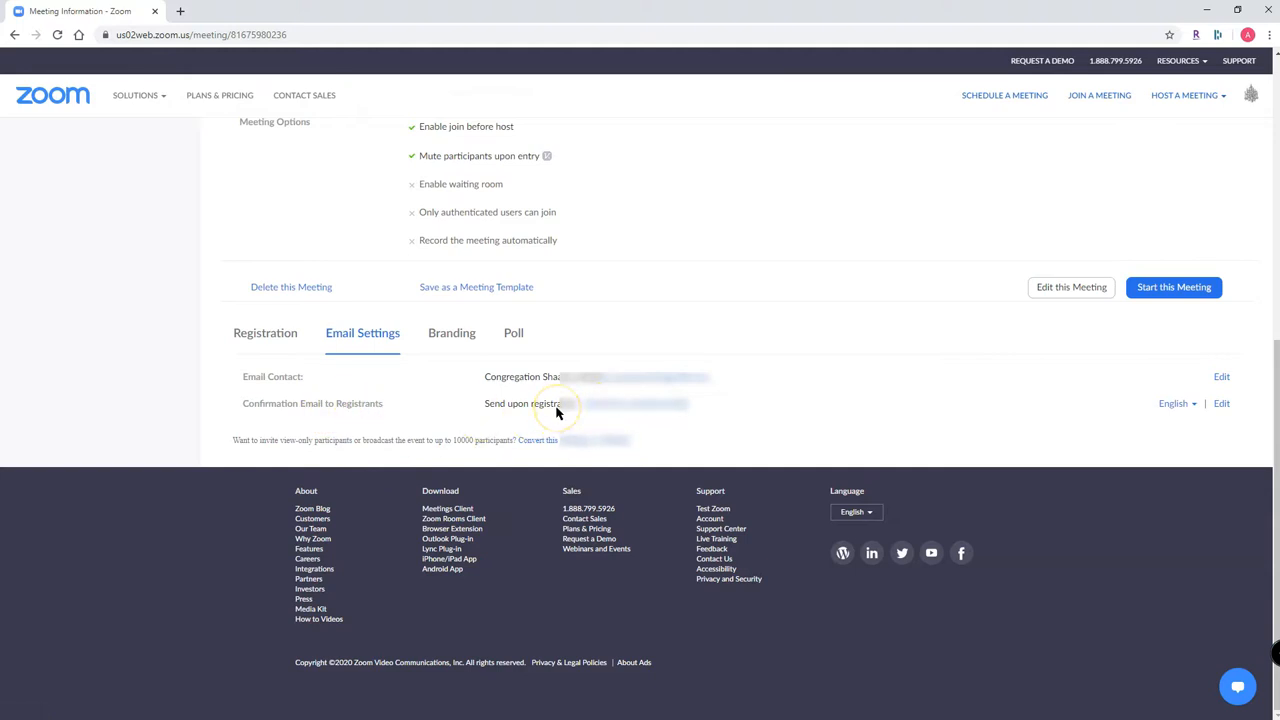
click(1220, 404)
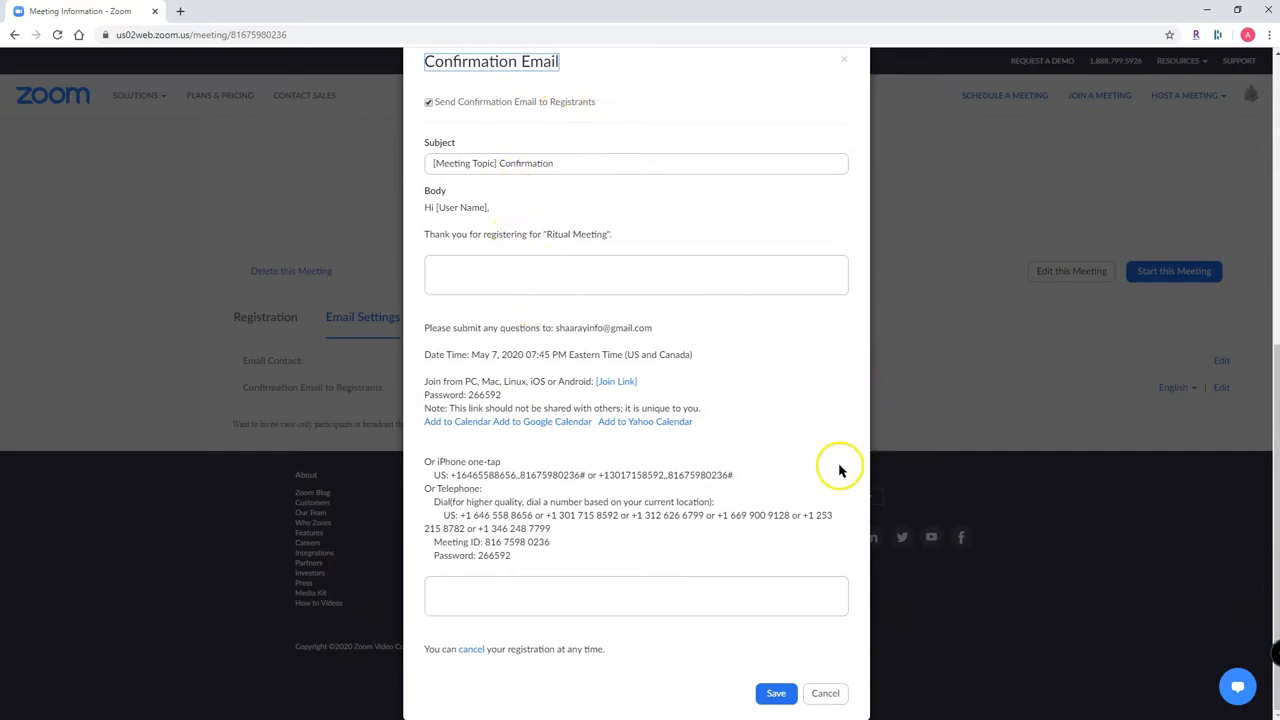
click(546, 265)
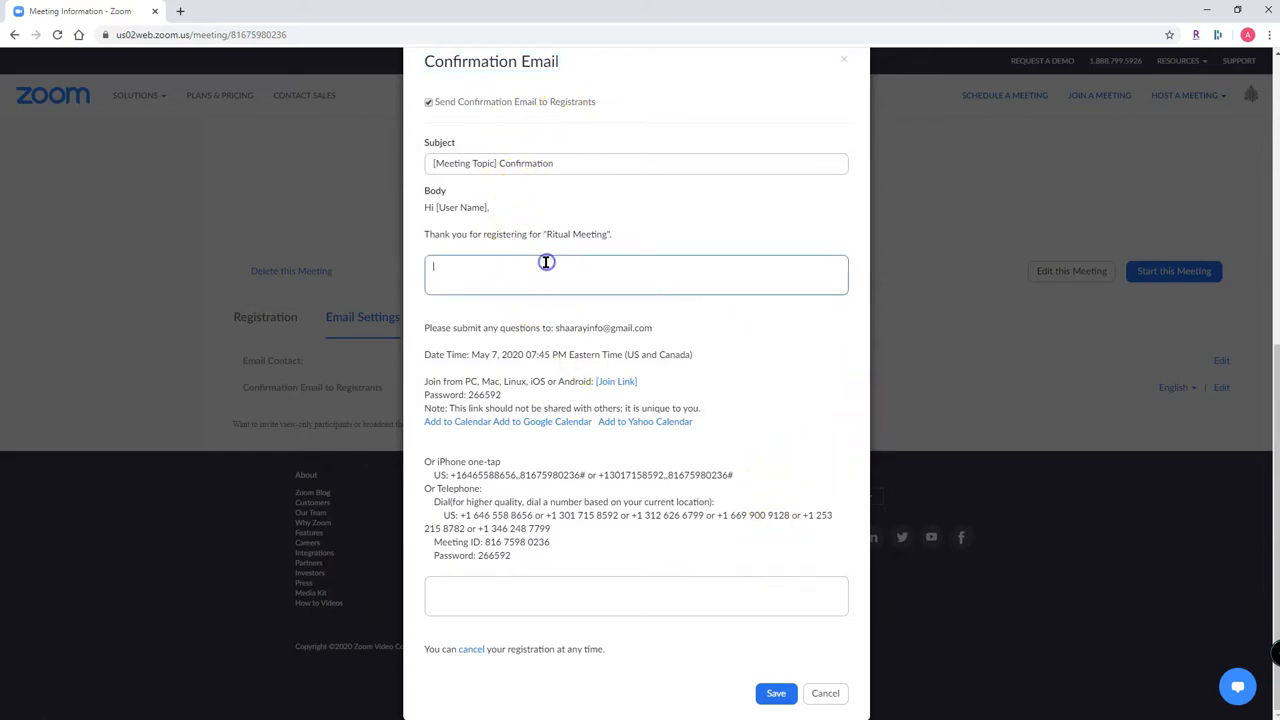
click(522, 593)
click(575, 163)
click(776, 693)
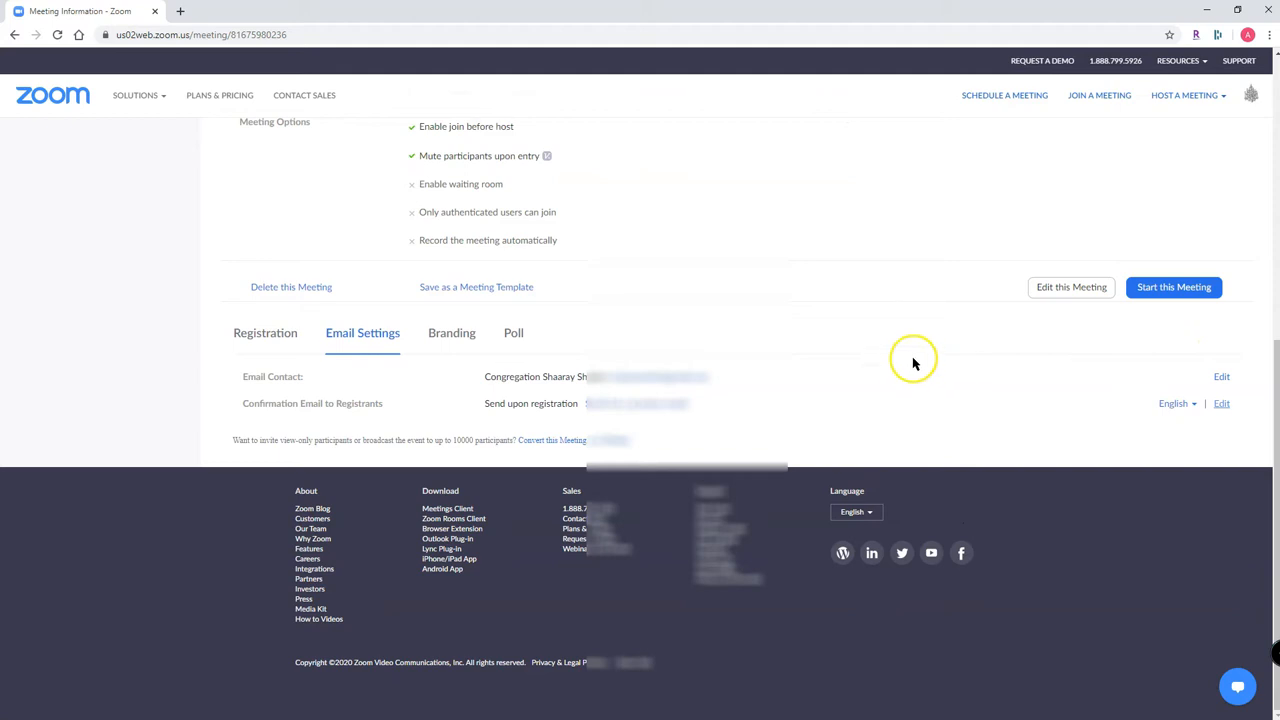
scroll(752, 354, up, 4)
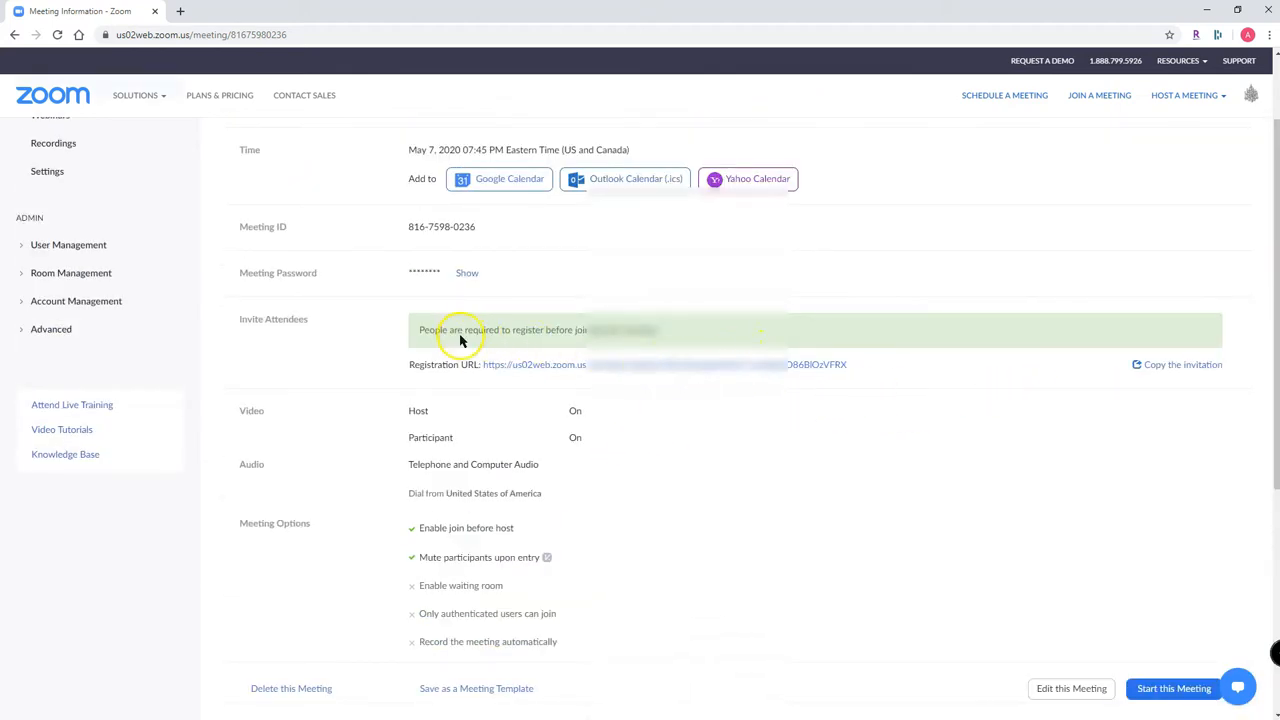
scroll(487, 477, down, 2)
scroll(490, 440, up, 3)
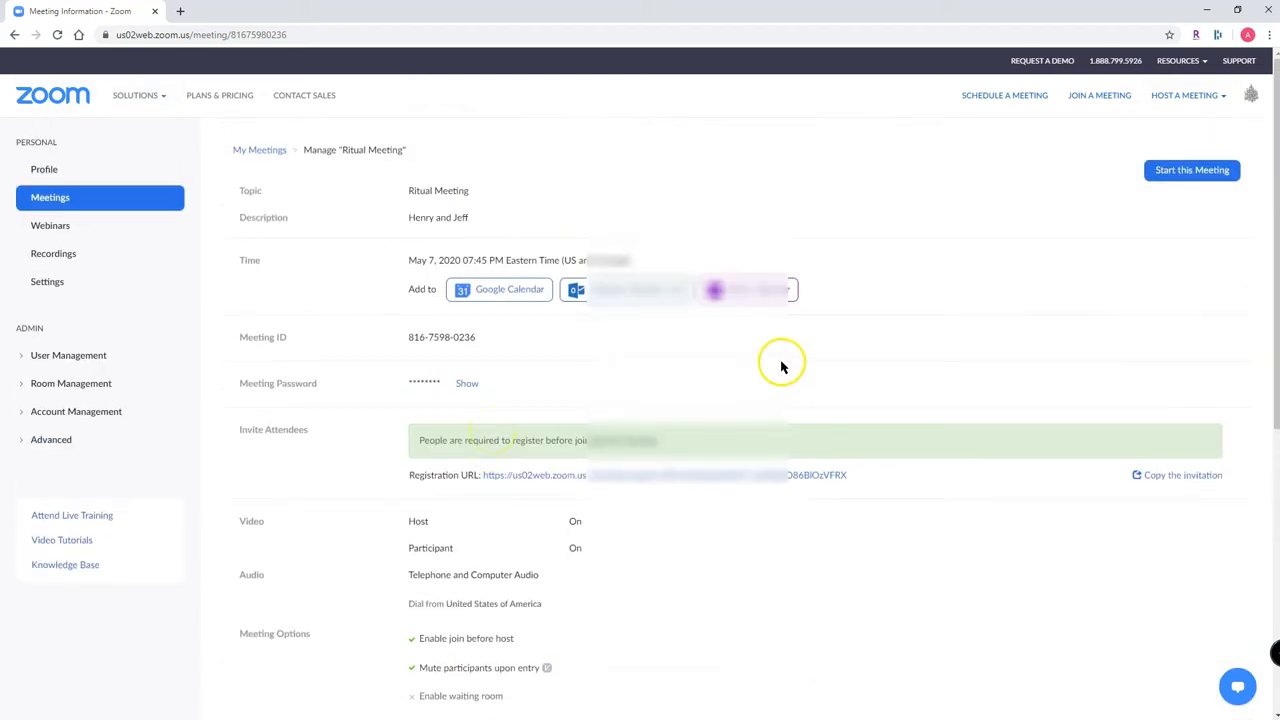
scroll(778, 364, down, 2)
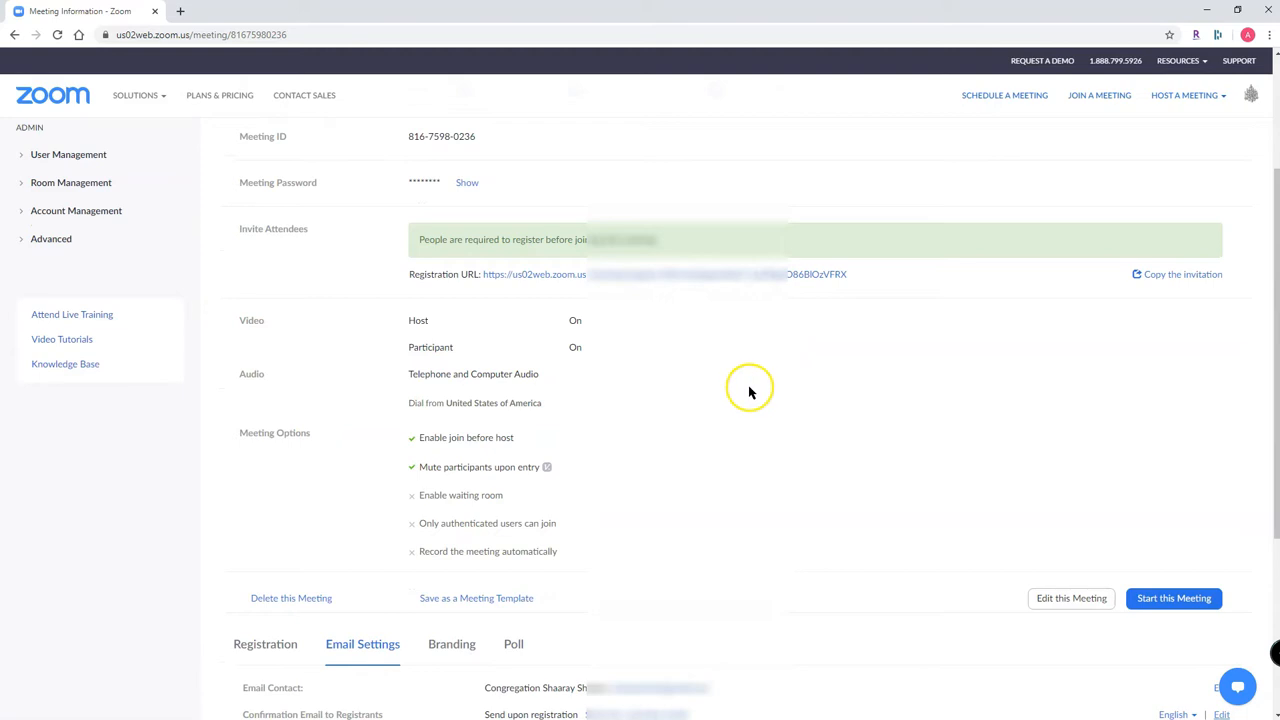
scroll(643, 391, down, 2)
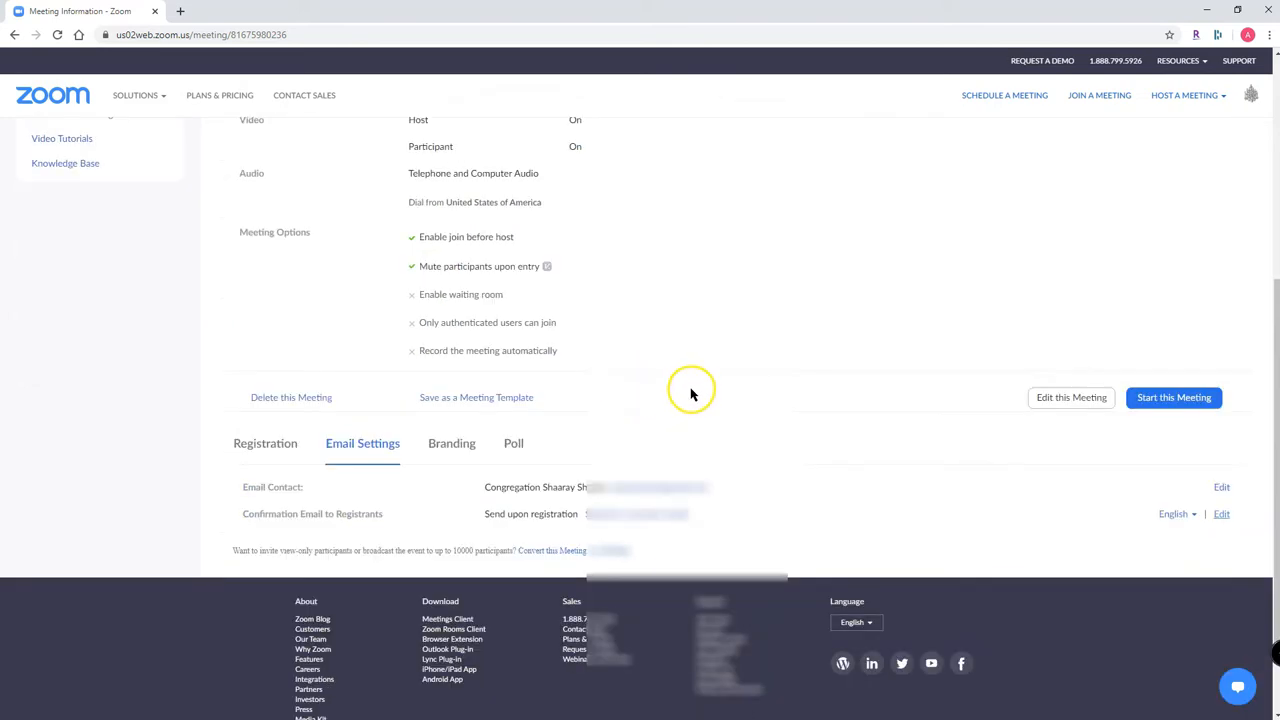
Step: Edit the Ritual Meeting to remove the registration requirement, save it, and return to the list of upcoming meetings
scroll(691, 391, up, 2)
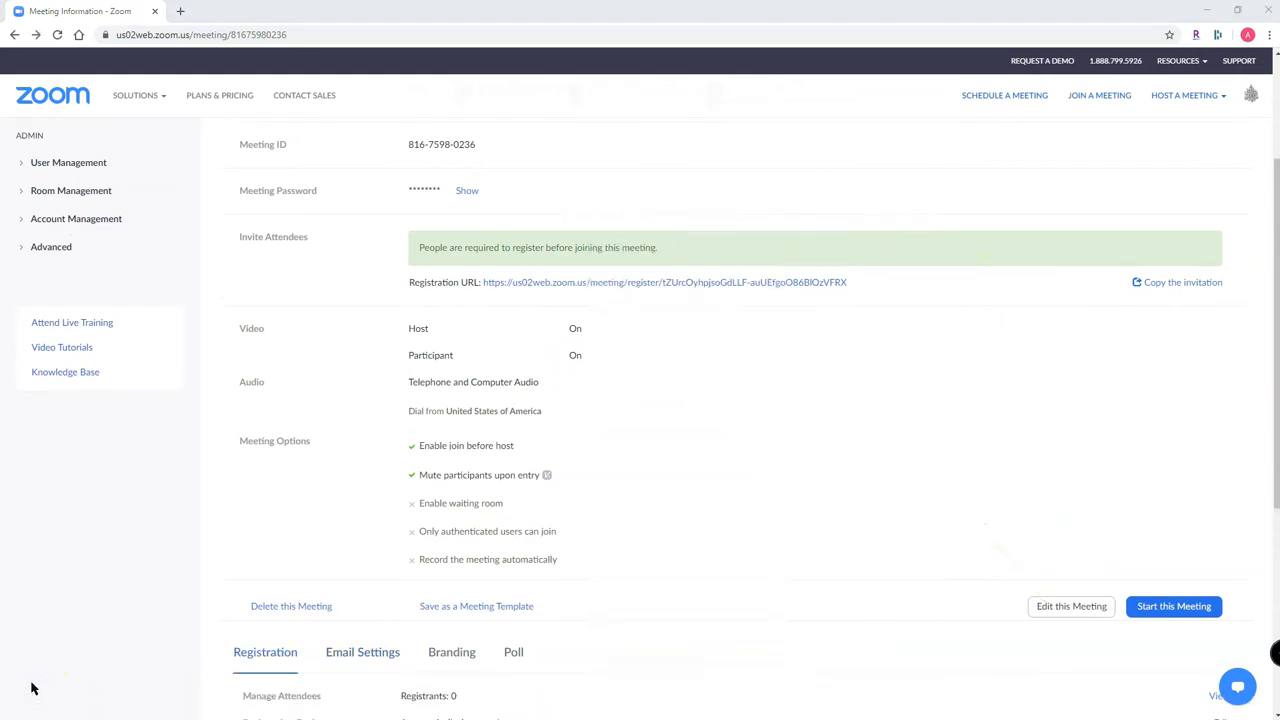
click(1055, 619)
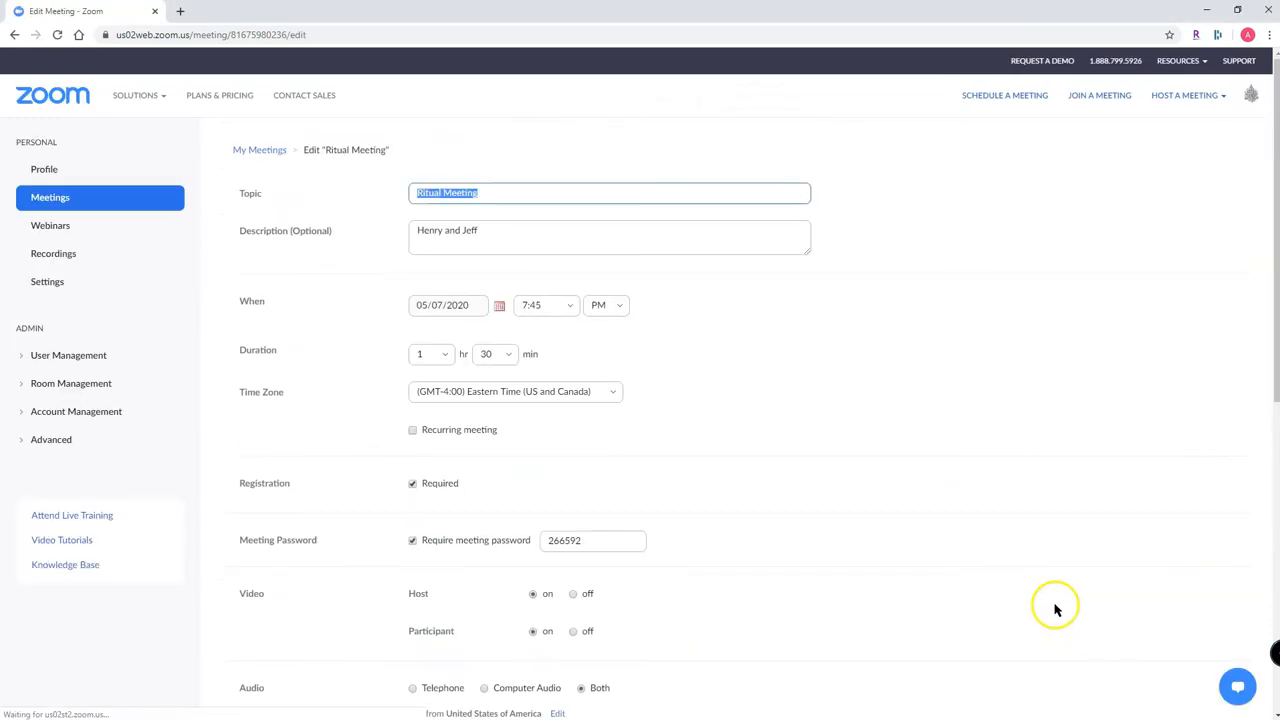
click(413, 484)
scroll(706, 363, down, 6)
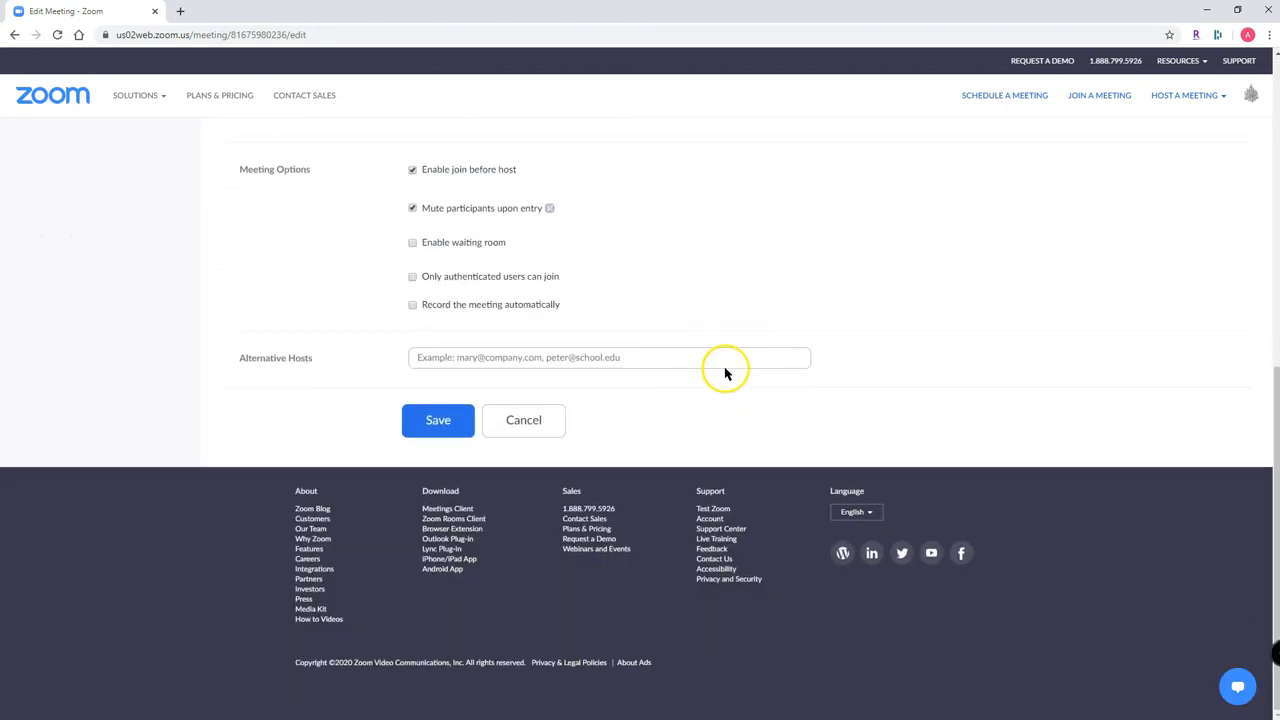
click(438, 420)
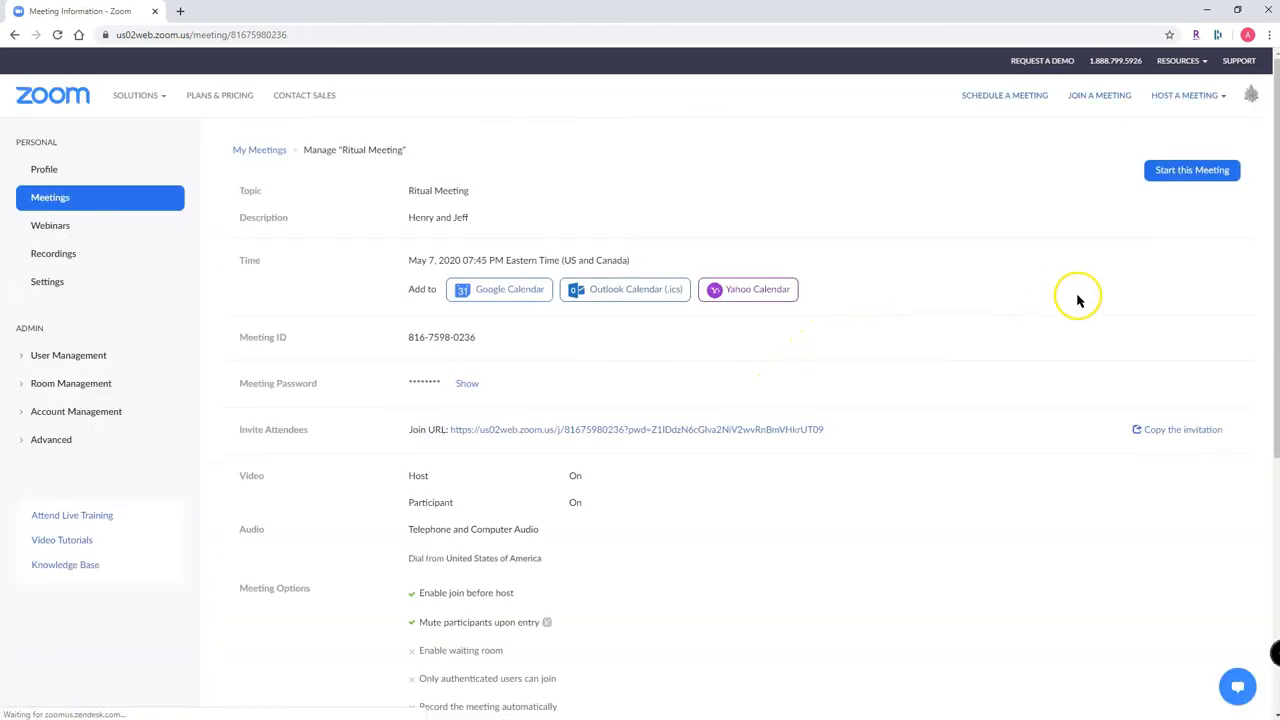
click(73, 197)
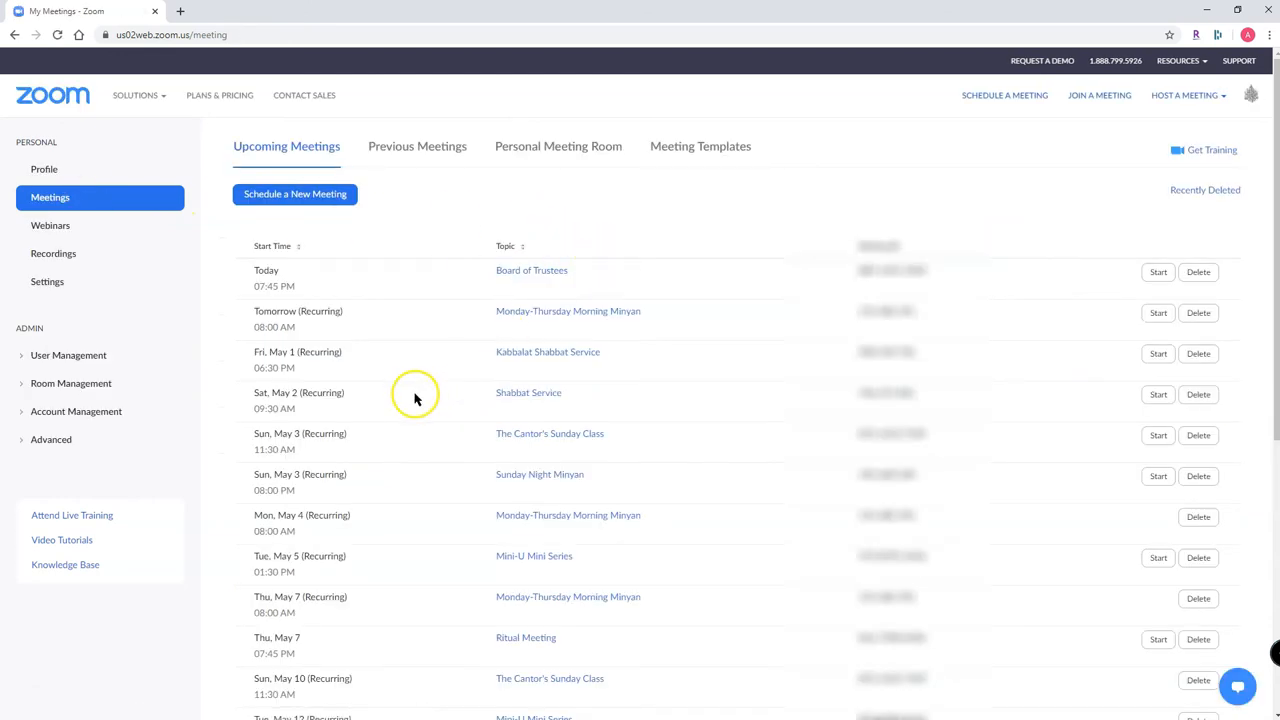